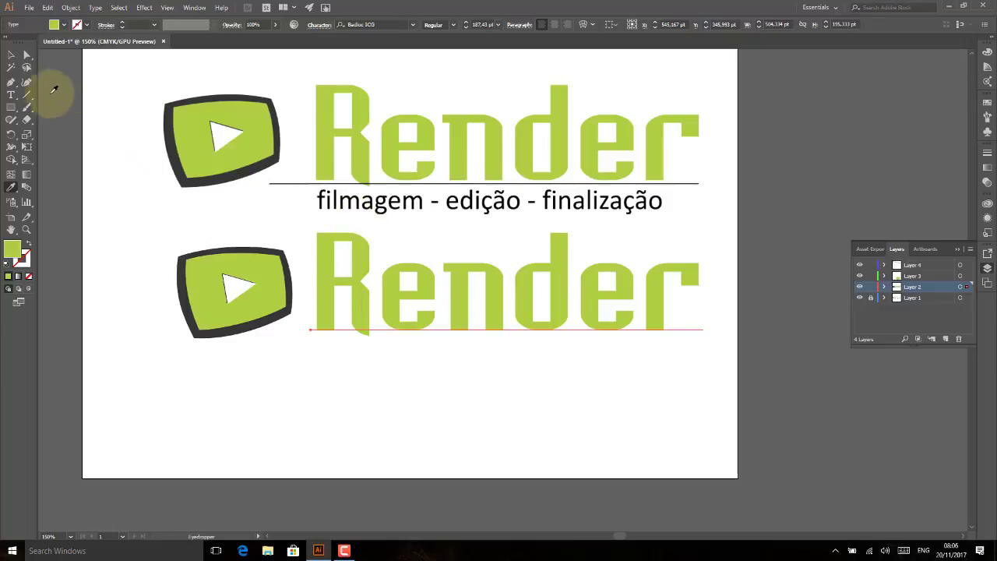
- Select the lower Render wordmark with the Selection tool and open the Effect menu for 3D
left_click(21, 97)
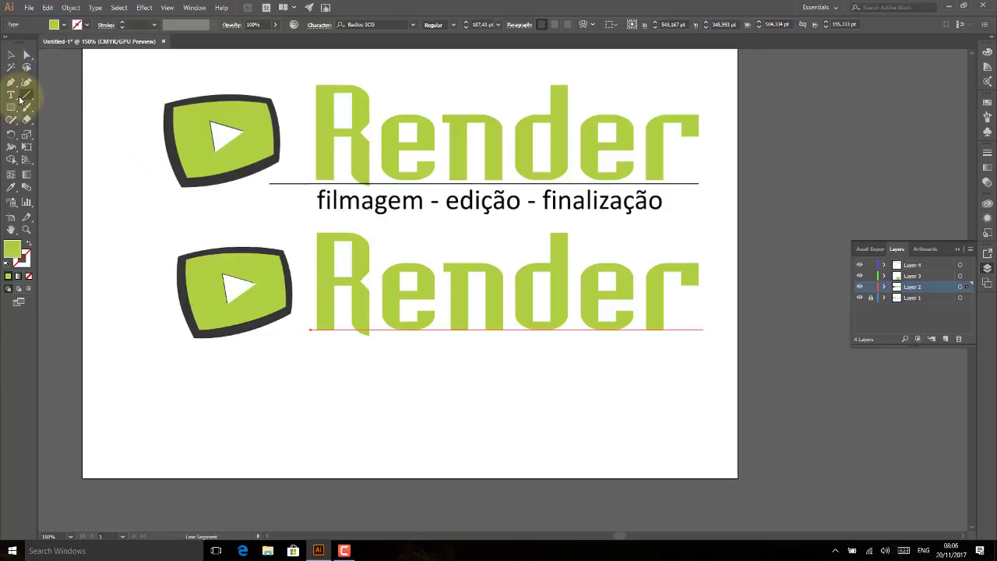
left_click(10, 55)
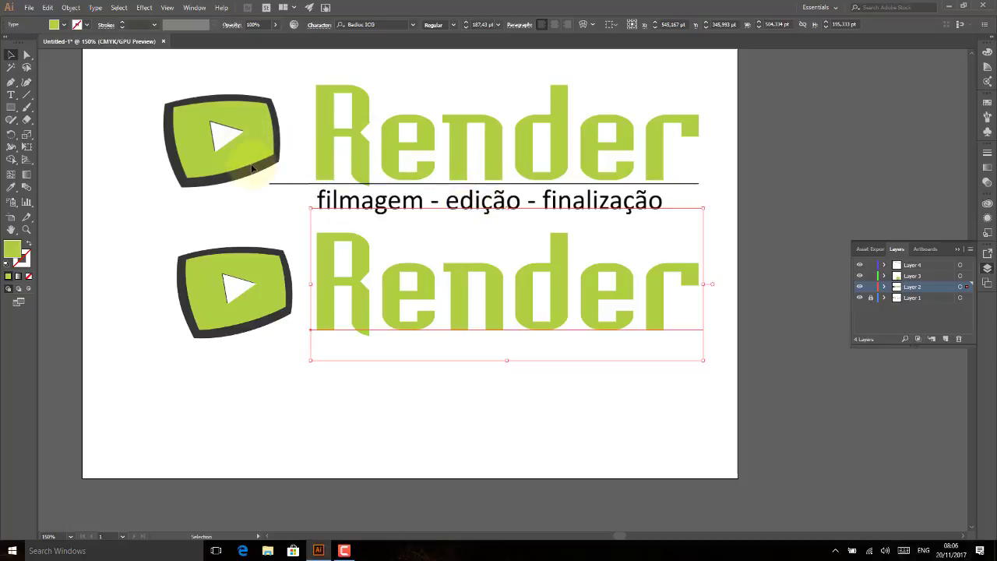
left_click(145, 8)
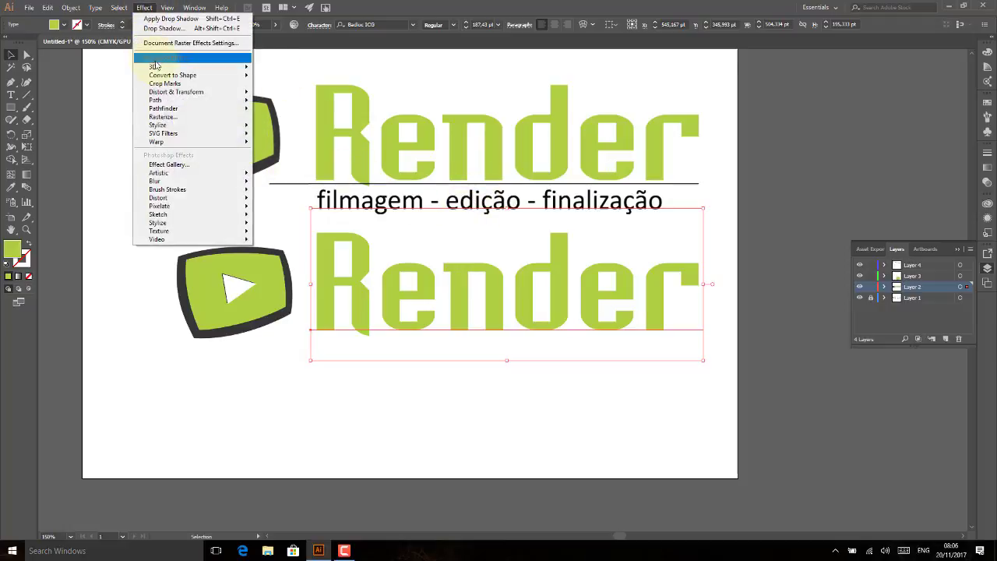
mouse_move(191, 66)
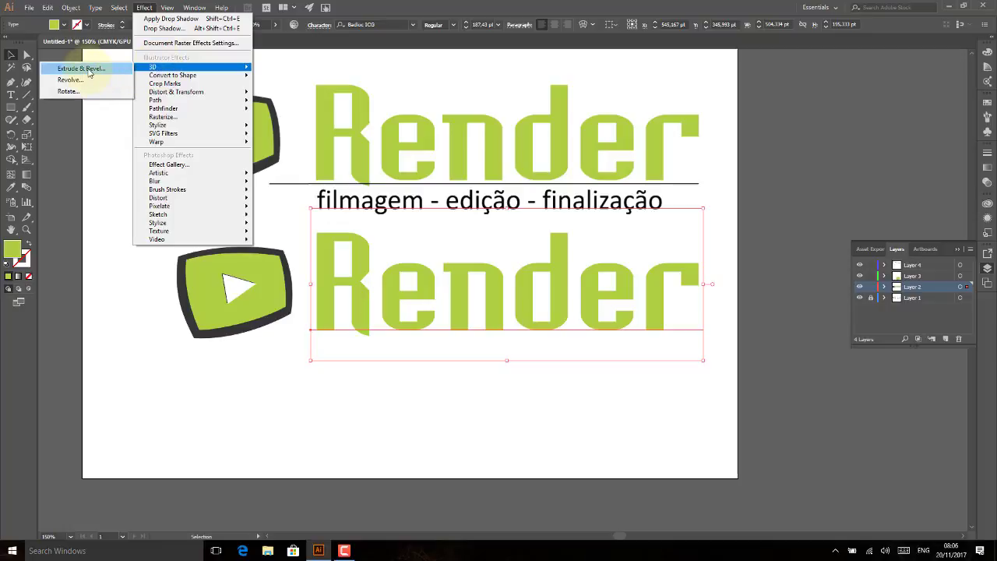
- Apply 3D Extrude & Bevel with live preview and a 5 pt extrude depth
left_click(90, 68)
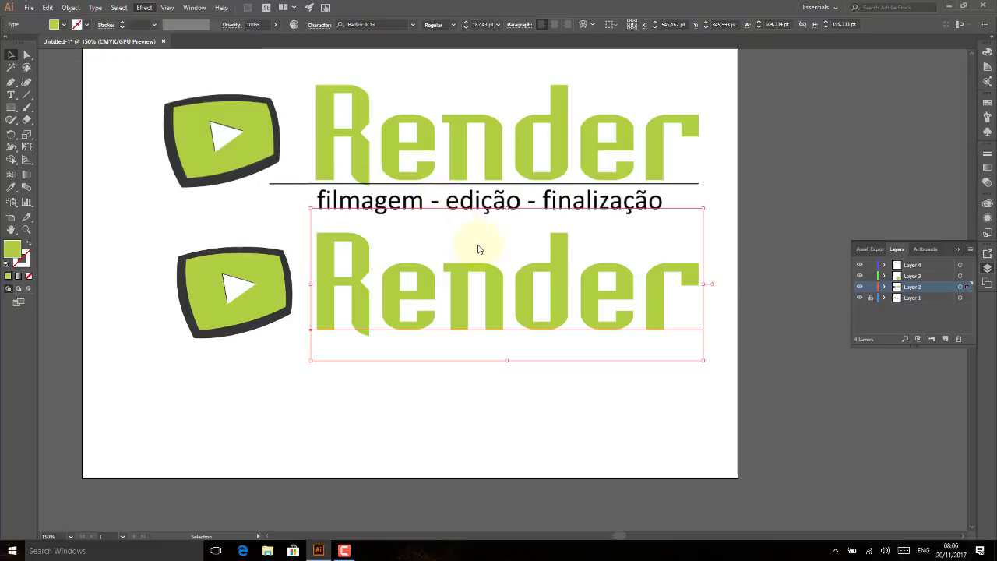
left_click(674, 279)
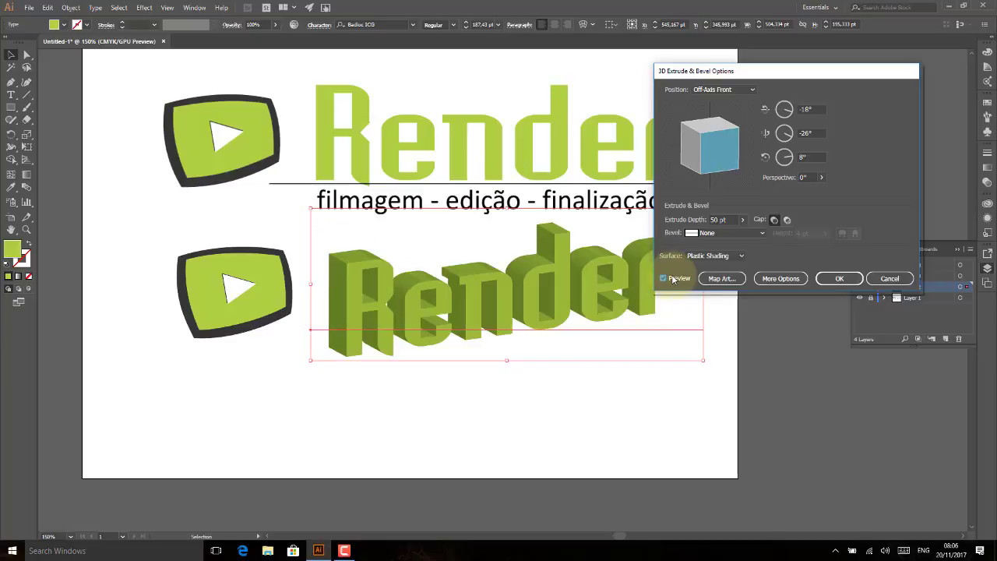
left_click(715, 220)
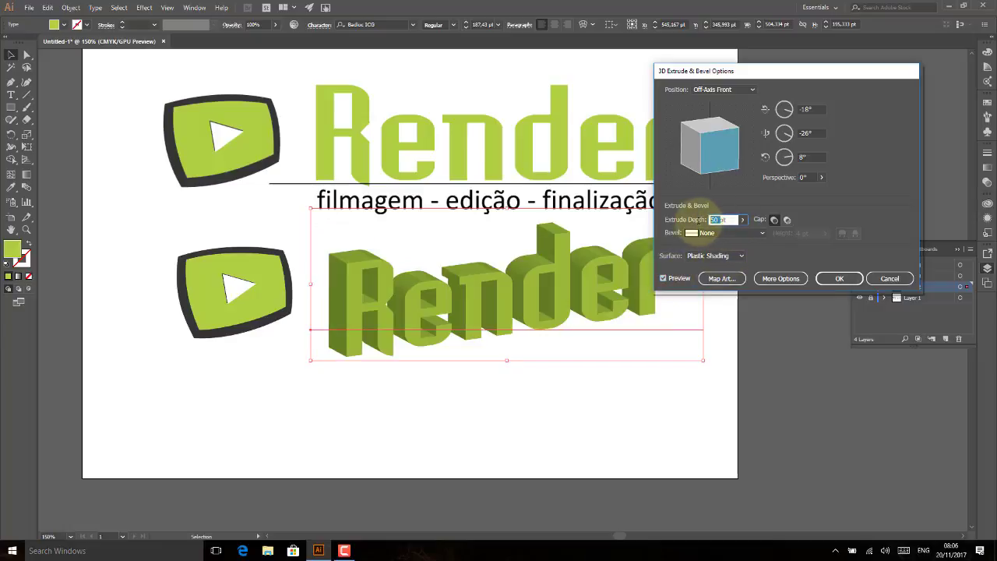
type("5pt")
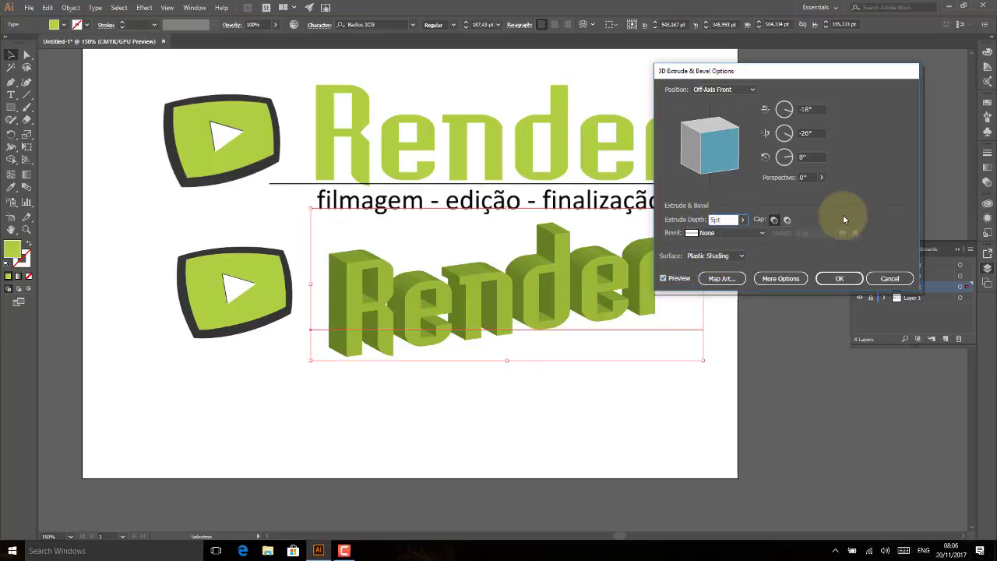
key("Tab")
left_click(681, 278)
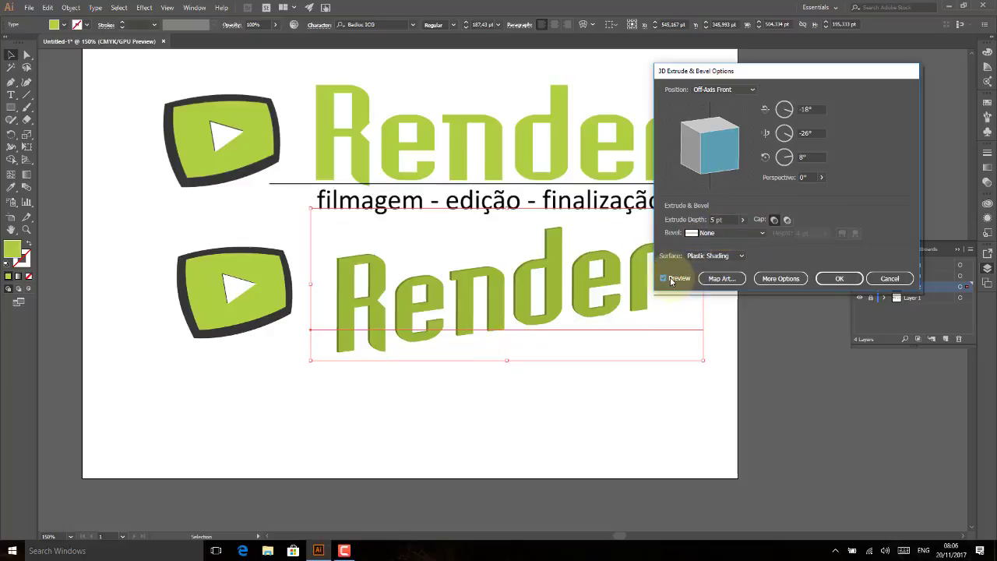
- Rotate the extruded text, then reset the rotation angles to 0°
left_click_drag(719, 169, 712, 144)
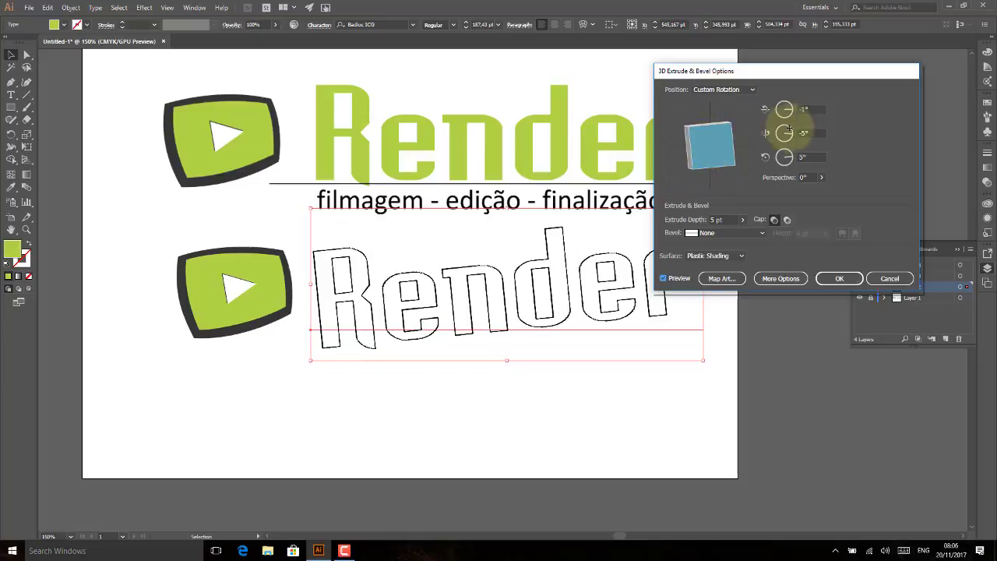
left_click(810, 109)
type("0")
key("Tab")
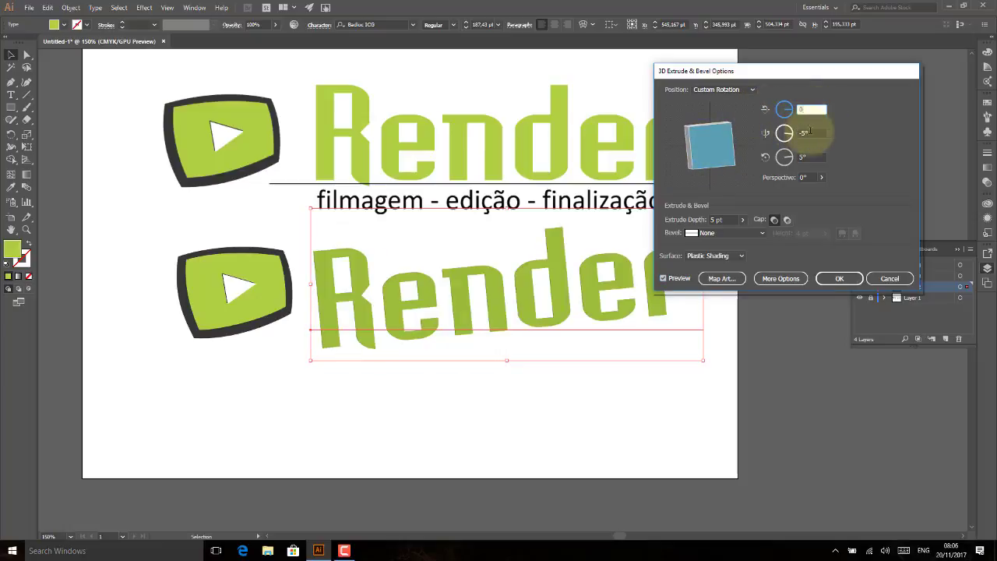
type("0")
key("Tab")
type("0")
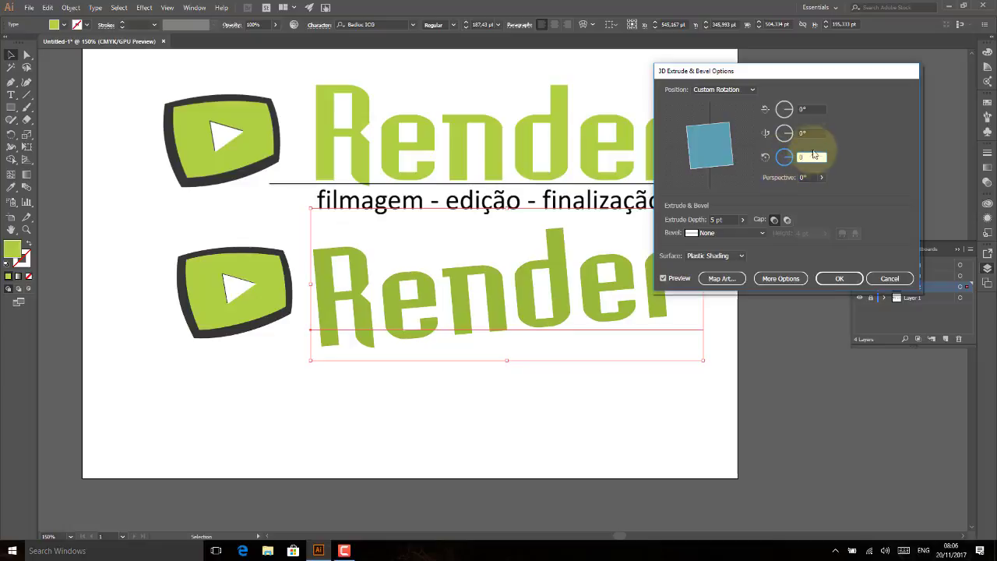
key("Tab")
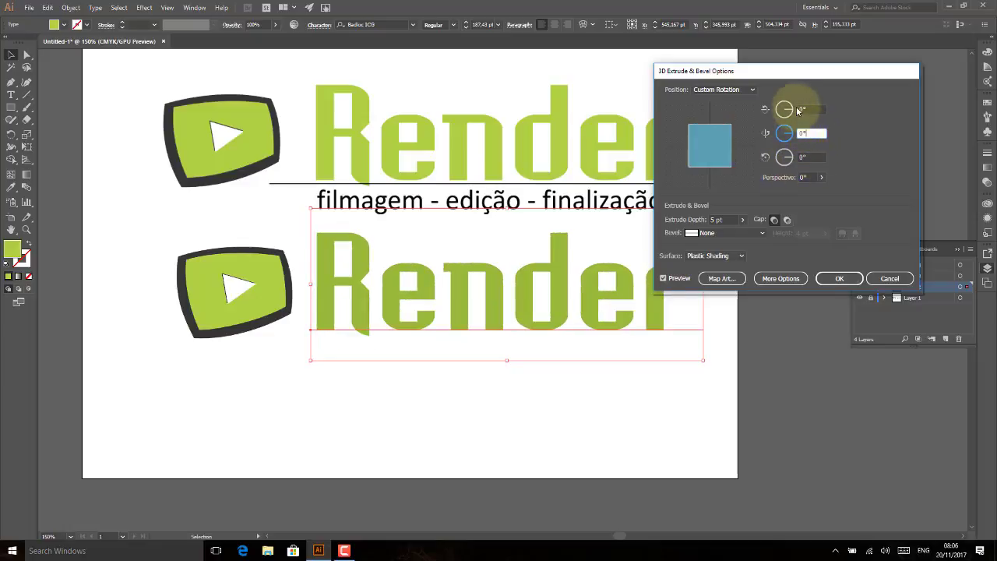
- Try 2° and 5° for the first rotation angle, settling on -15°
key("shift+Tab")
type("2")
left_click(803, 132)
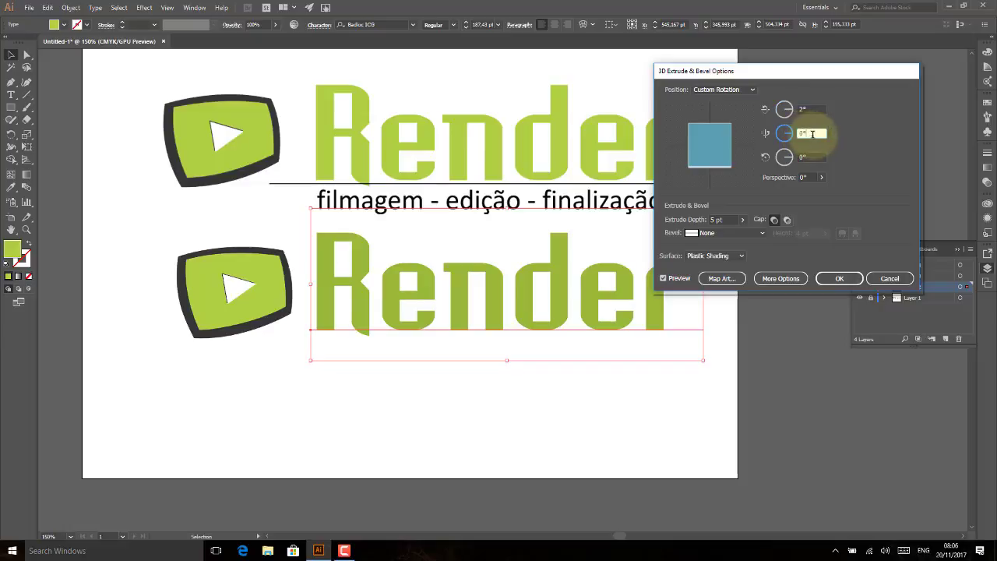
left_click(810, 109)
type("5")
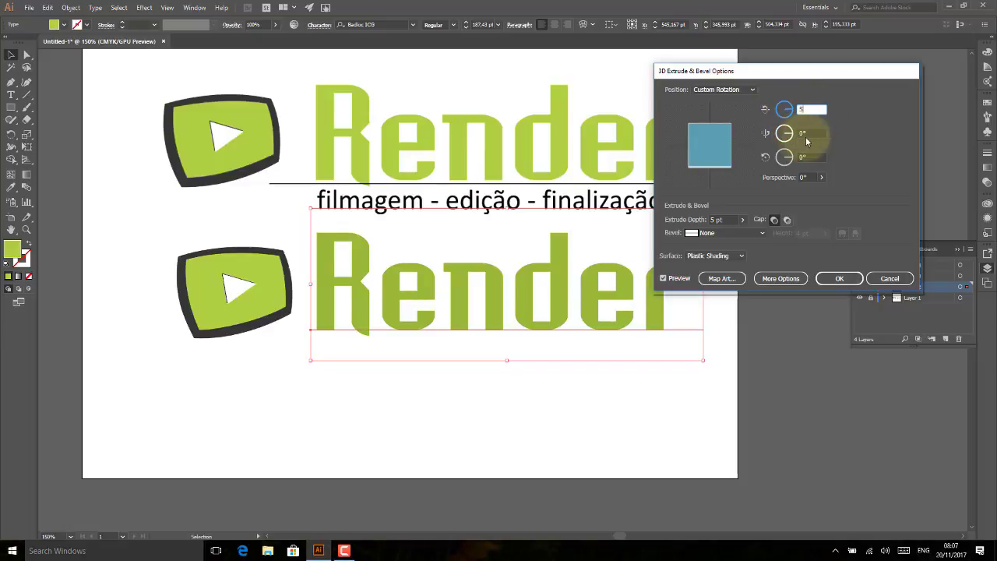
left_click(807, 134)
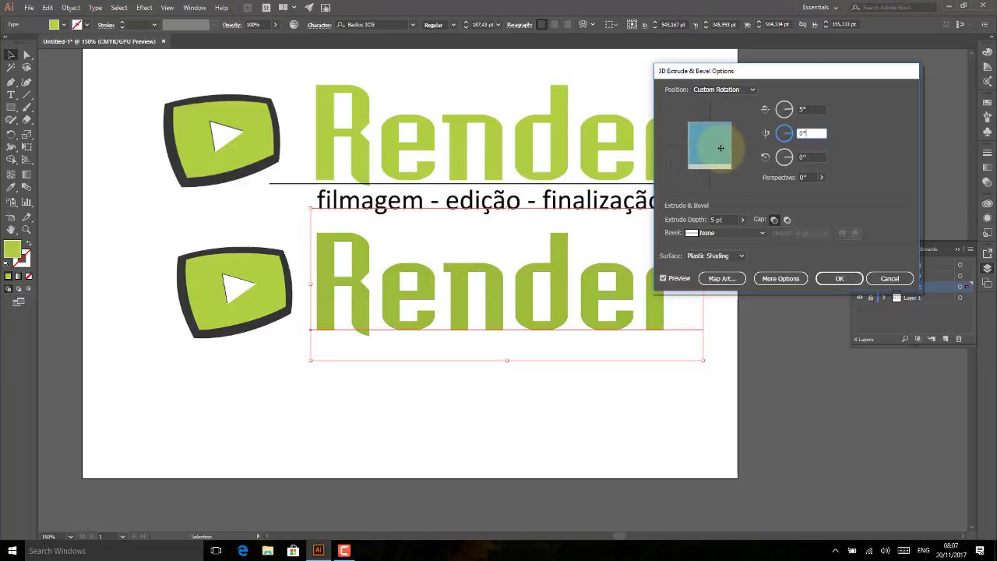
left_click(802, 109)
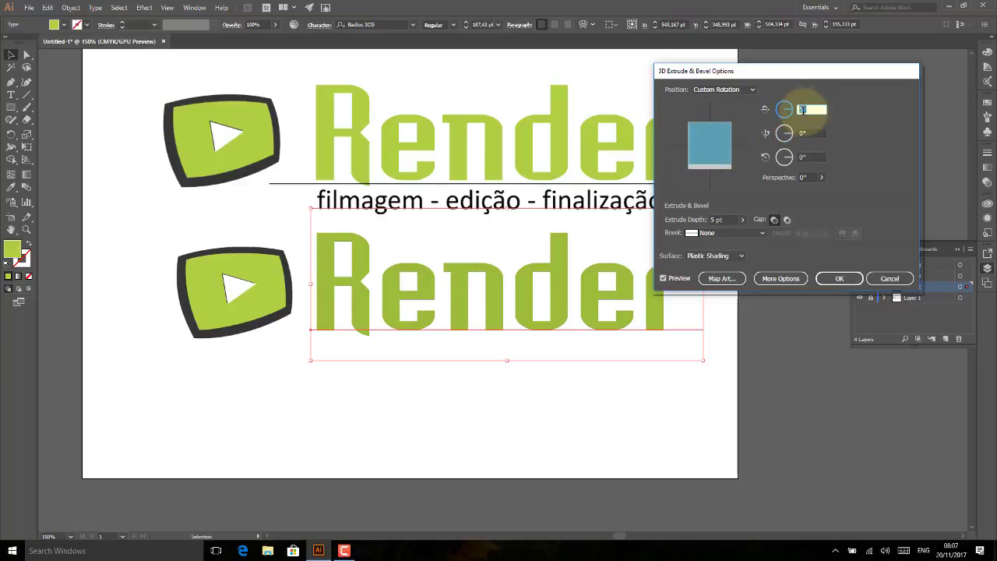
type("-15")
left_click(807, 133)
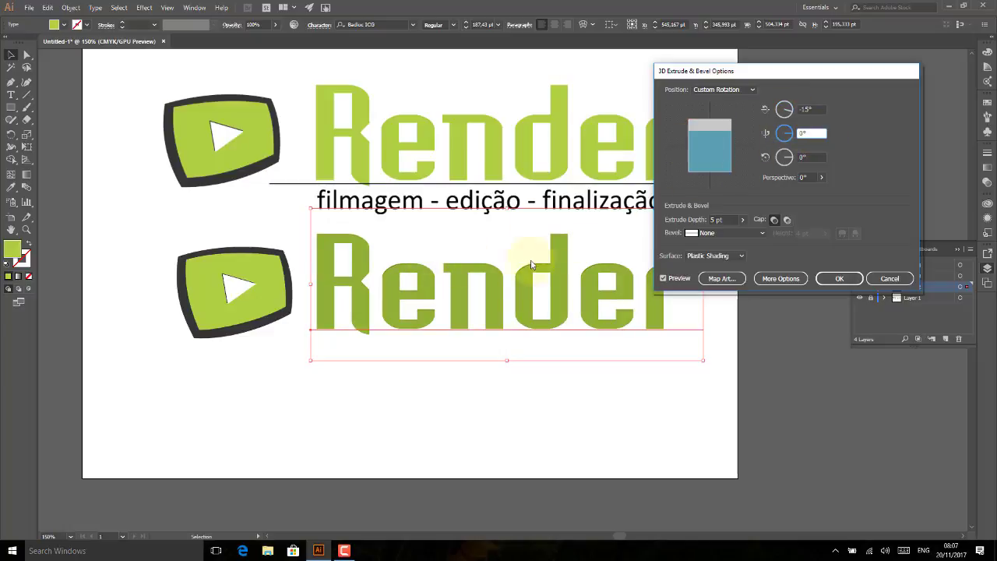
- Rotate the 3D preview and deepen the extrusion to 15 pt
left_click(720, 137)
left_click_drag(720, 136, 725, 145)
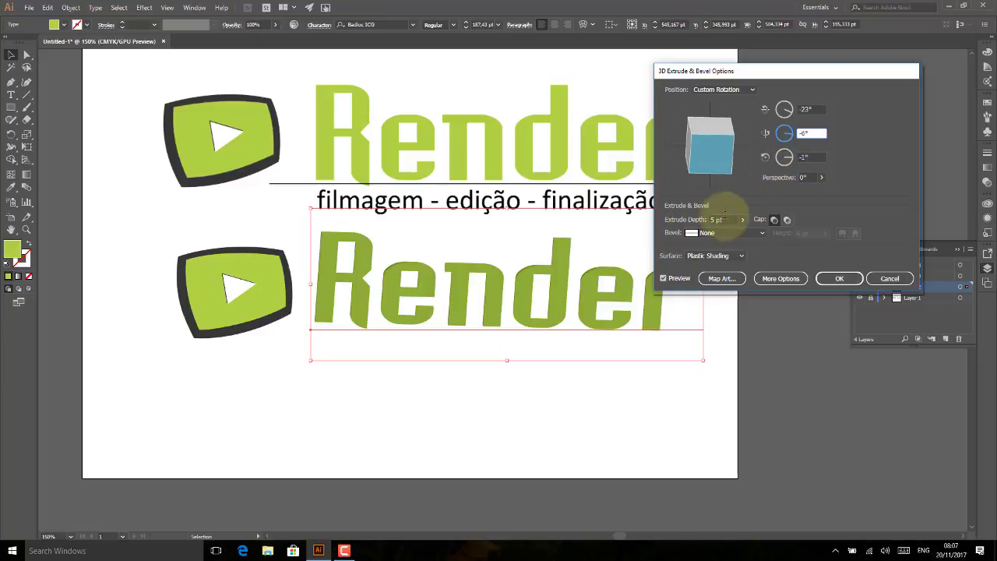
left_click(713, 218)
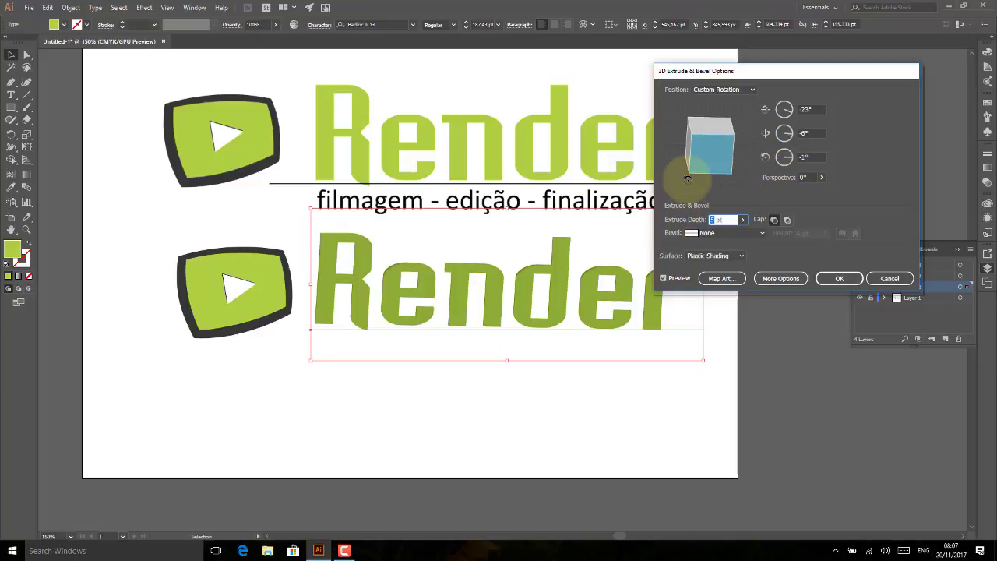
type("15")
left_click(810, 132)
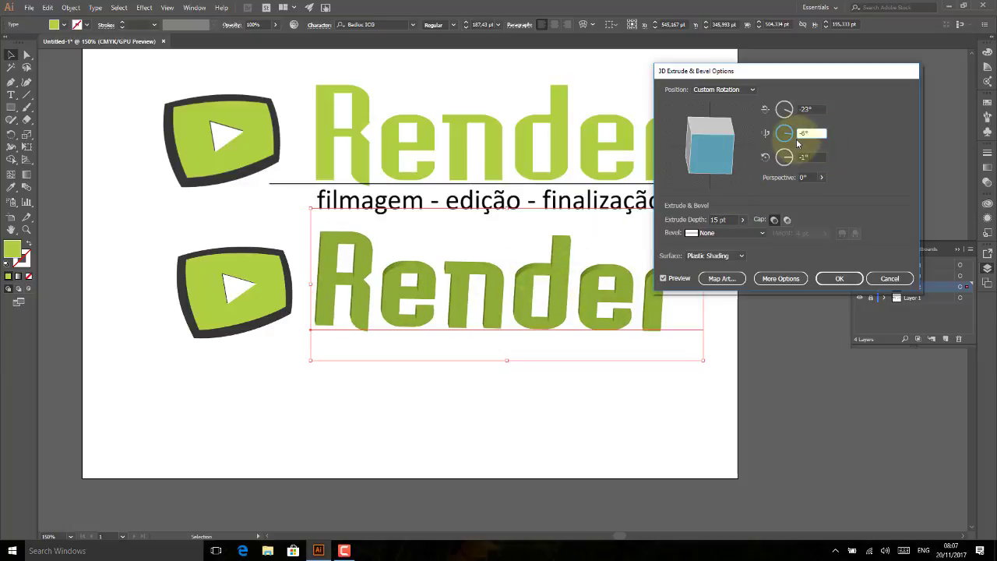
- Try a 23° tilt, then cancel the 3D effect so the text stays flat
type("0")
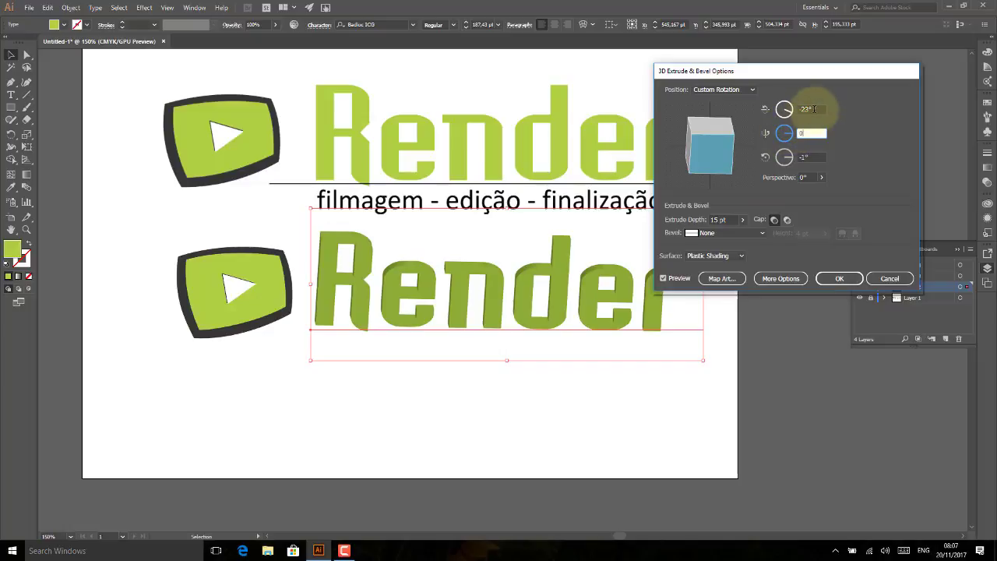
left_click(811, 109)
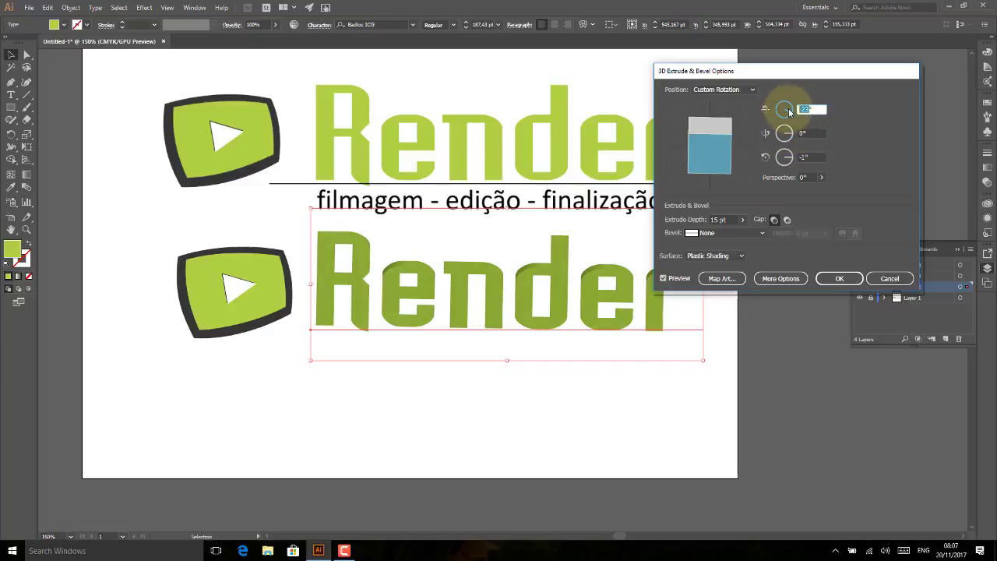
left_click(810, 133)
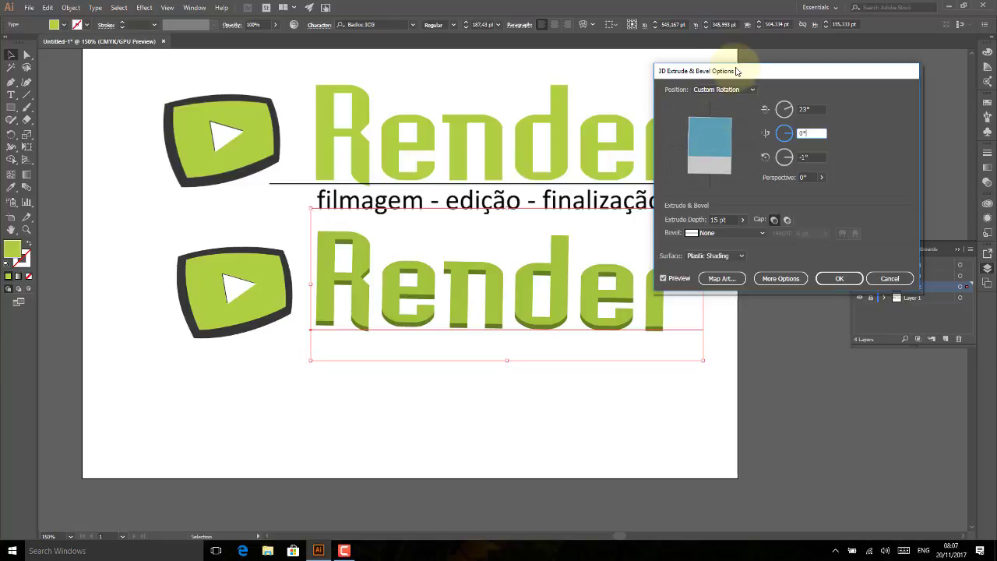
left_click_drag(745, 71, 839, 61)
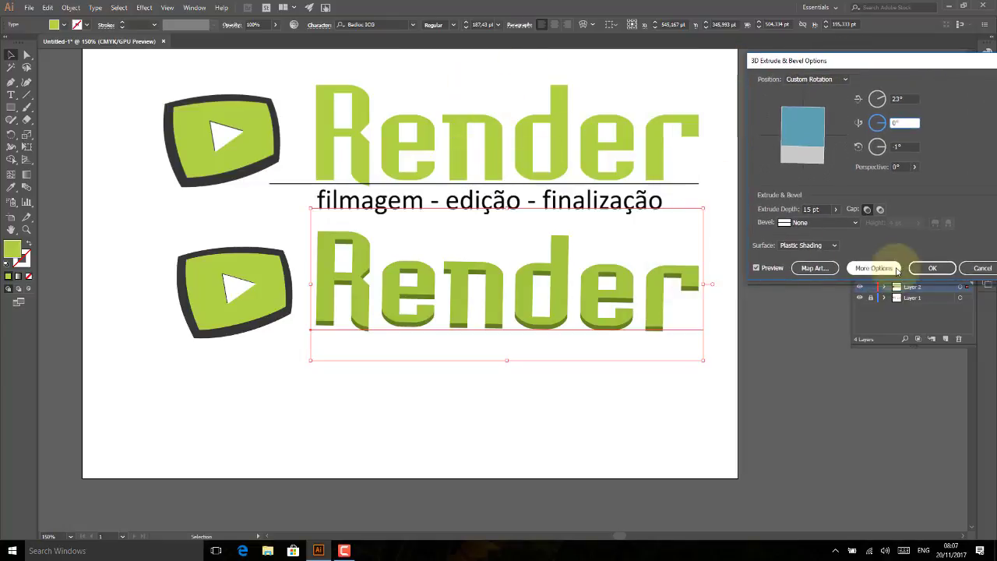
left_click(972, 269)
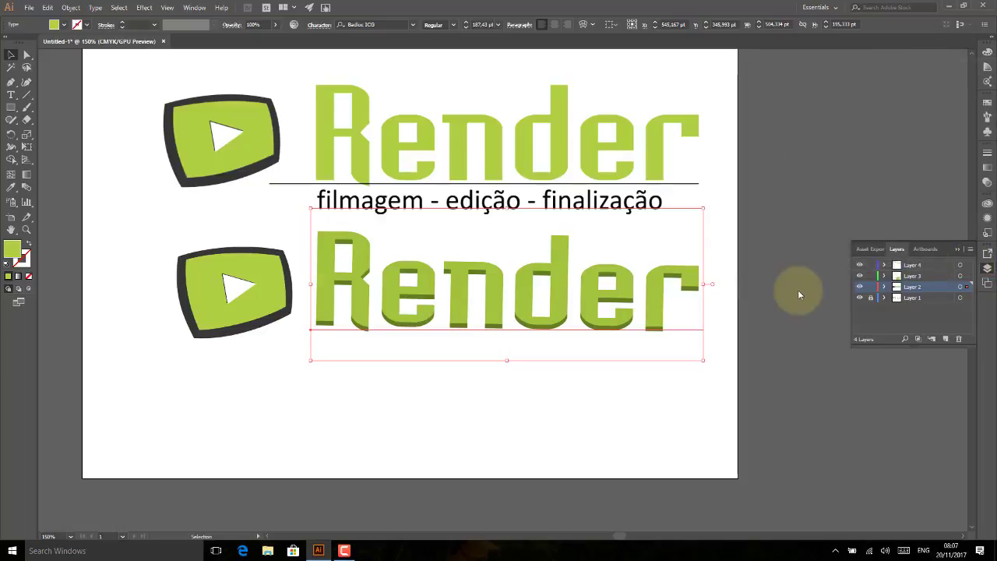
- Draw a horizontal underline beneath the lower Render text, undoing a stray line
left_click(86, 95)
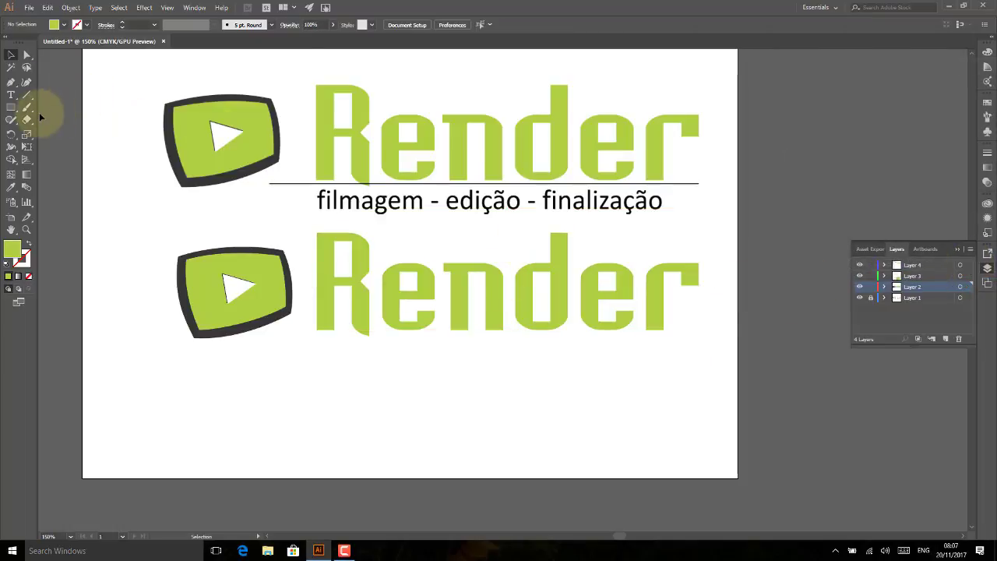
left_click(27, 94)
left_click_drag(845, 289, 840, 288)
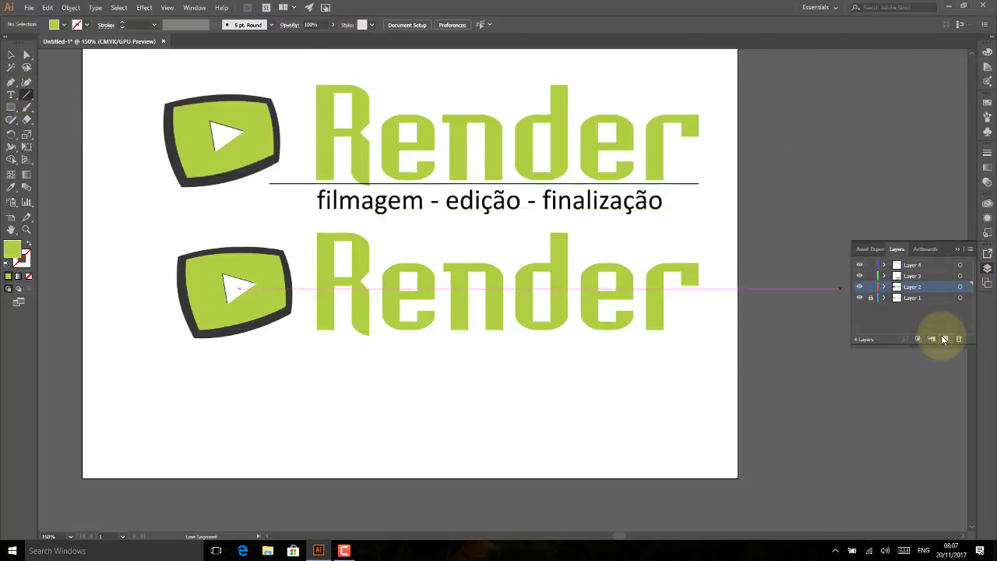
key("ctrl+z")
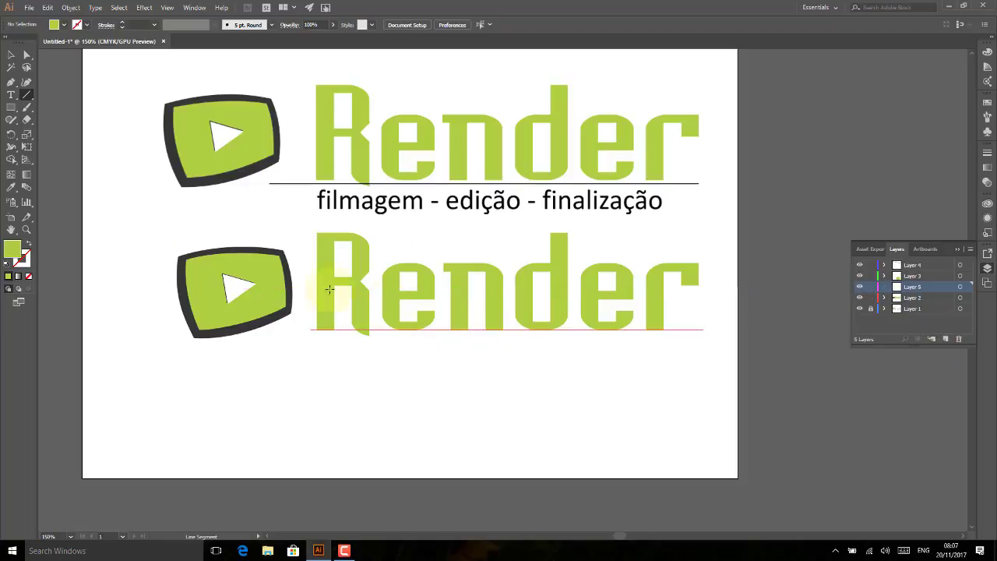
left_click_drag(177, 339, 177, 49)
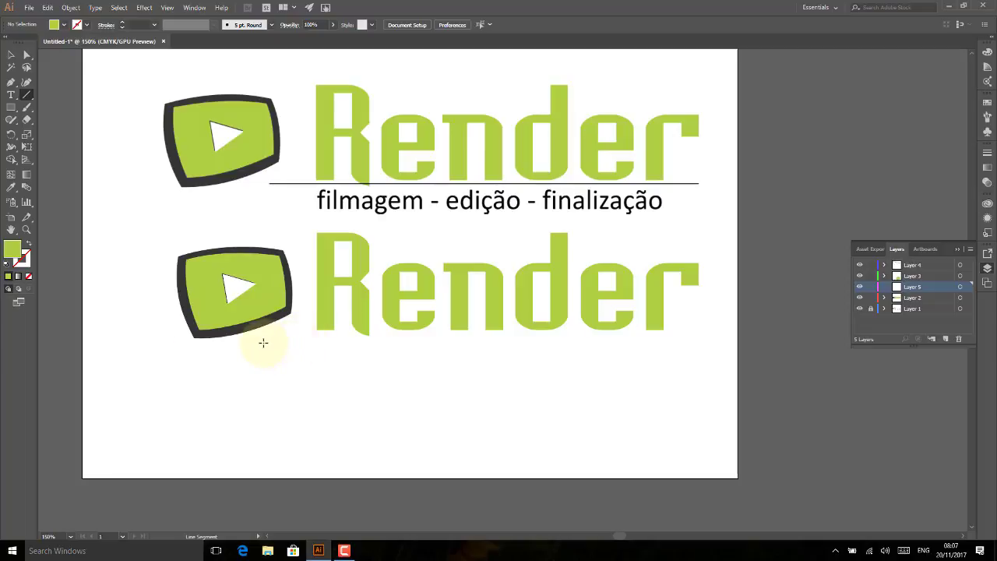
left_click_drag(270, 334, 702, 334)
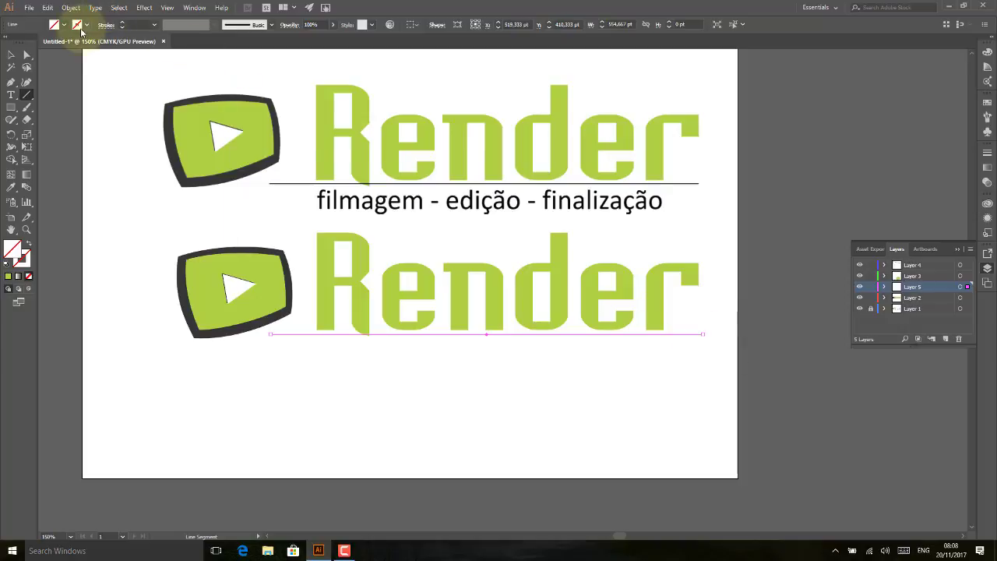
- Give the underline a black stroke and adjust its stroke weight
left_click(86, 24)
left_click(14, 43)
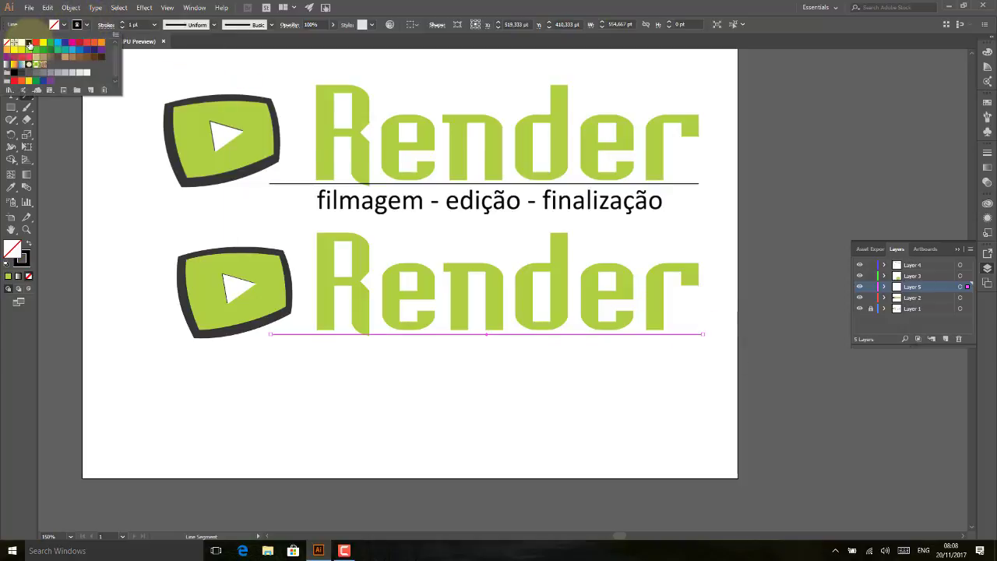
left_click(122, 22)
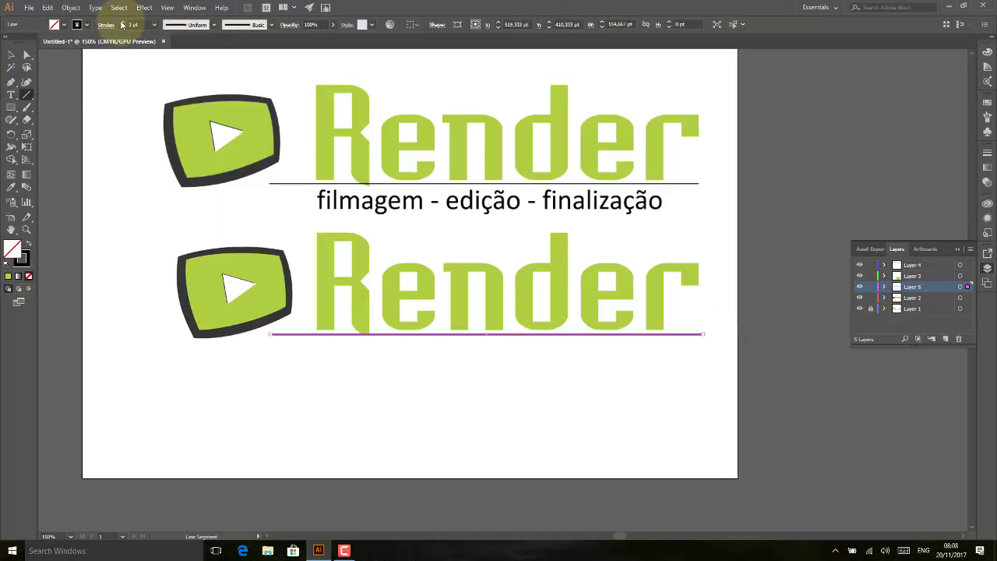
left_click(122, 27)
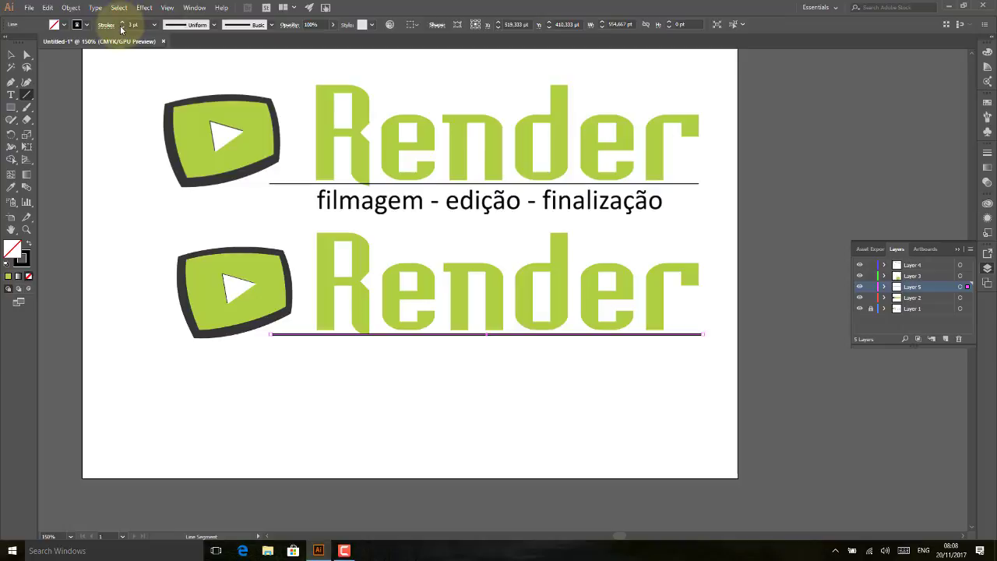
left_click(121, 27)
- Move the underline slightly higher and set its stroke to 2 pt
left_click(11, 54)
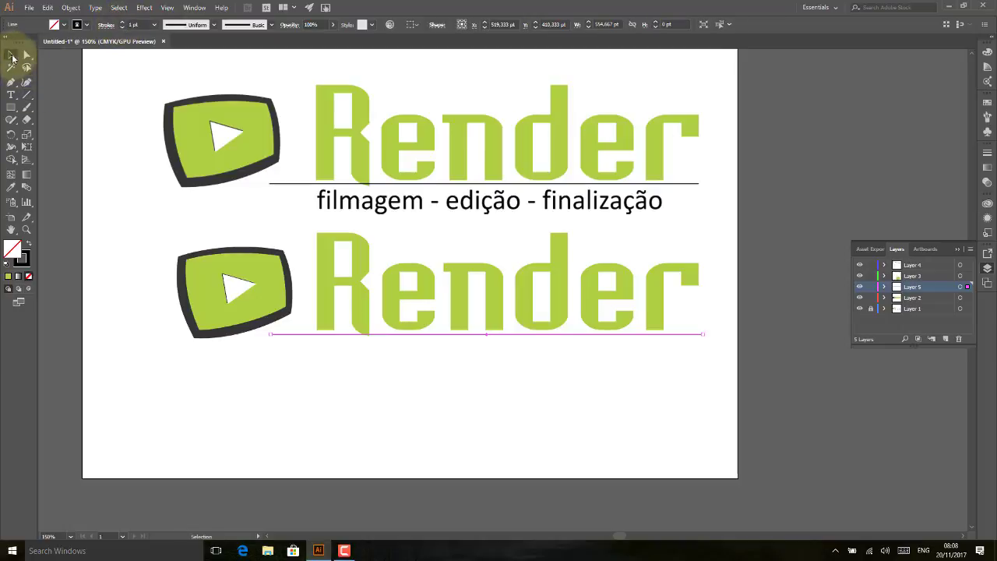
left_click(57, 66)
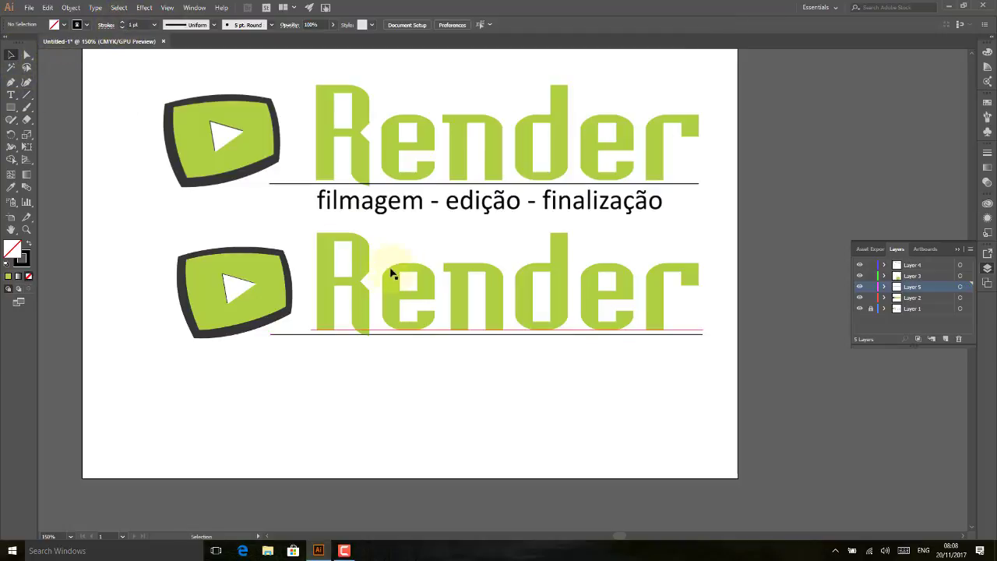
left_click(383, 336)
left_click_drag(502, 340, 513, 333)
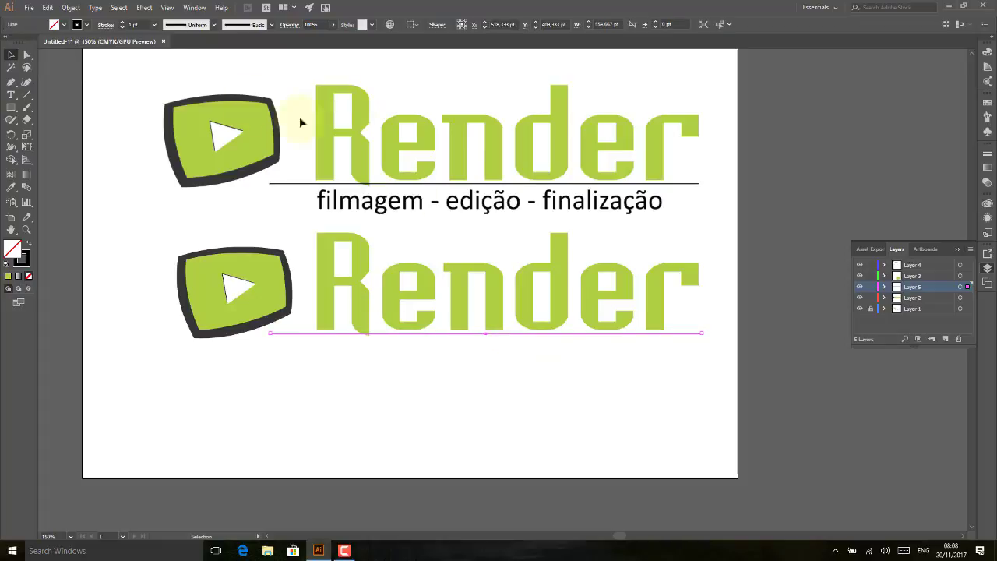
left_click(123, 22)
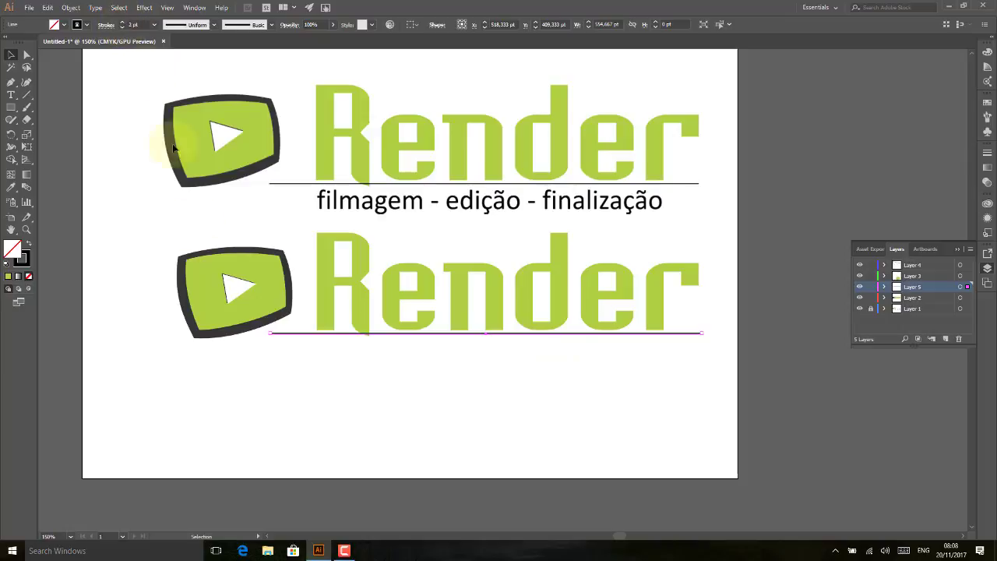
left_click(224, 379)
left_click(12, 94)
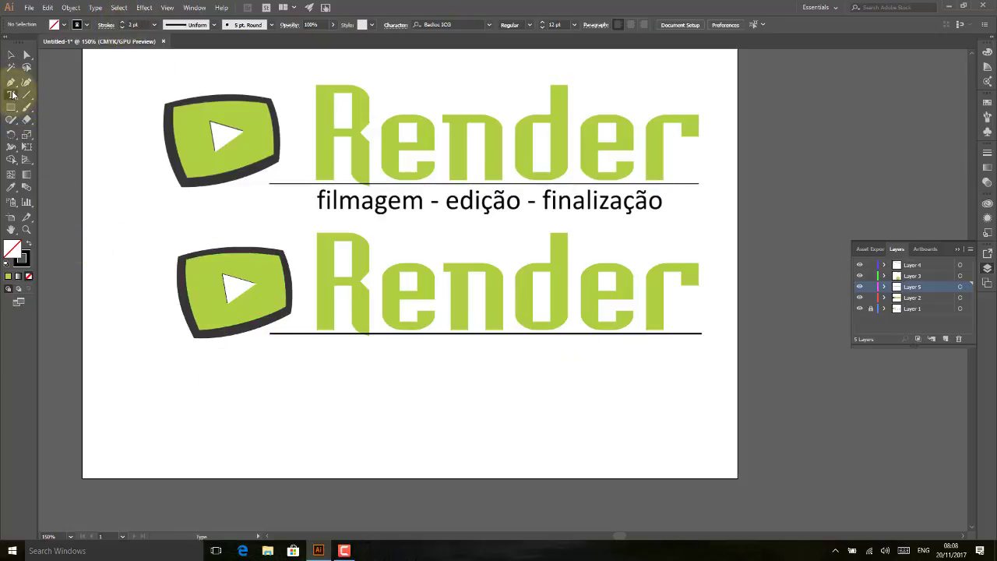
- Type 'filmagem - edição - finalização' below the underline, switching the keyboard to Portuguese
left_click(321, 369)
type("filmagem - edi")
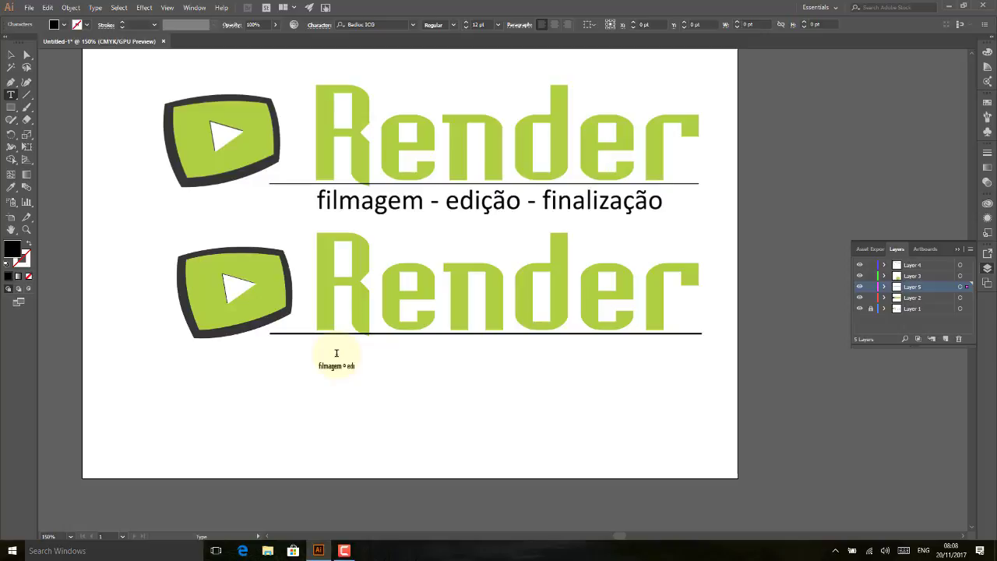
left_click(11, 55)
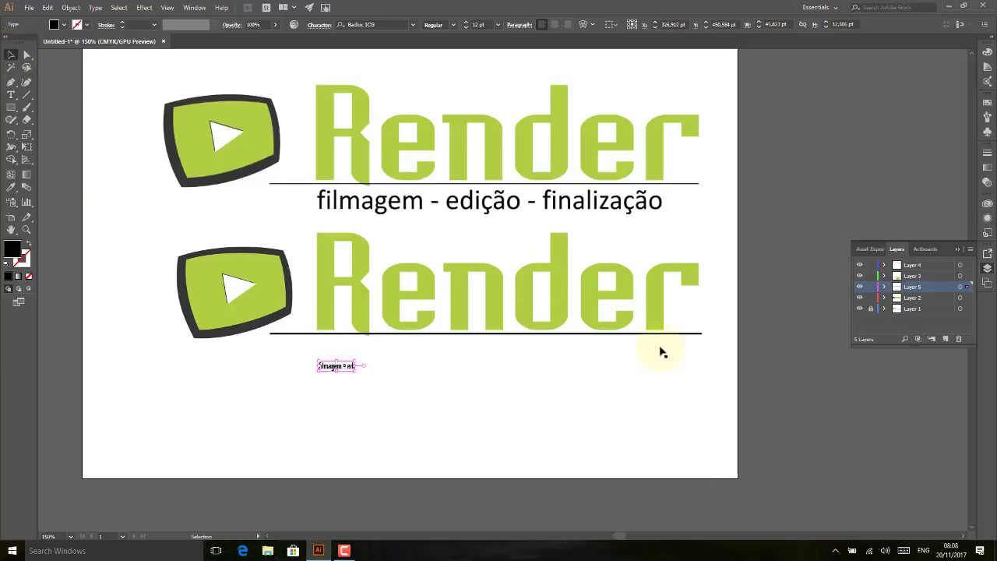
left_click(922, 550)
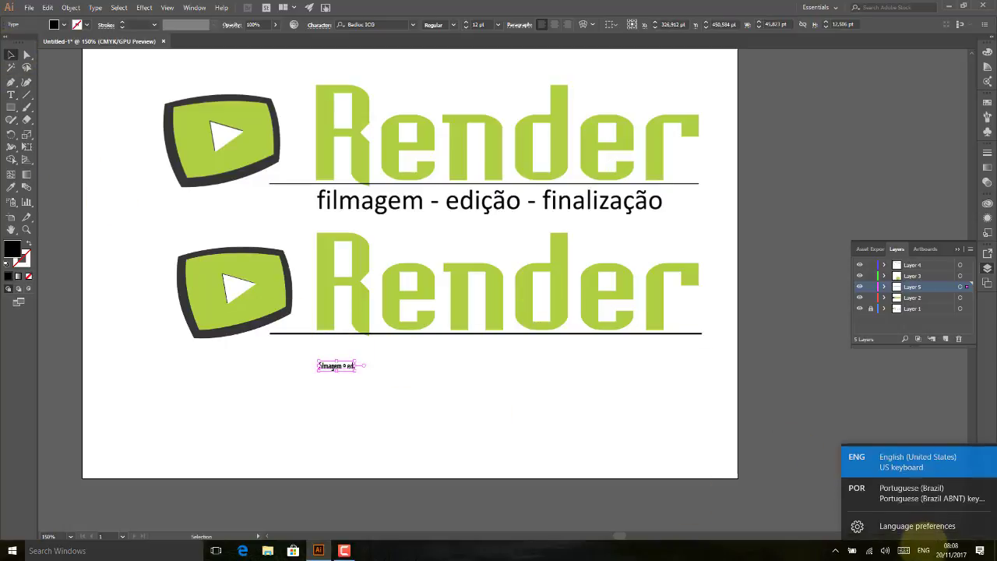
left_click(905, 499)
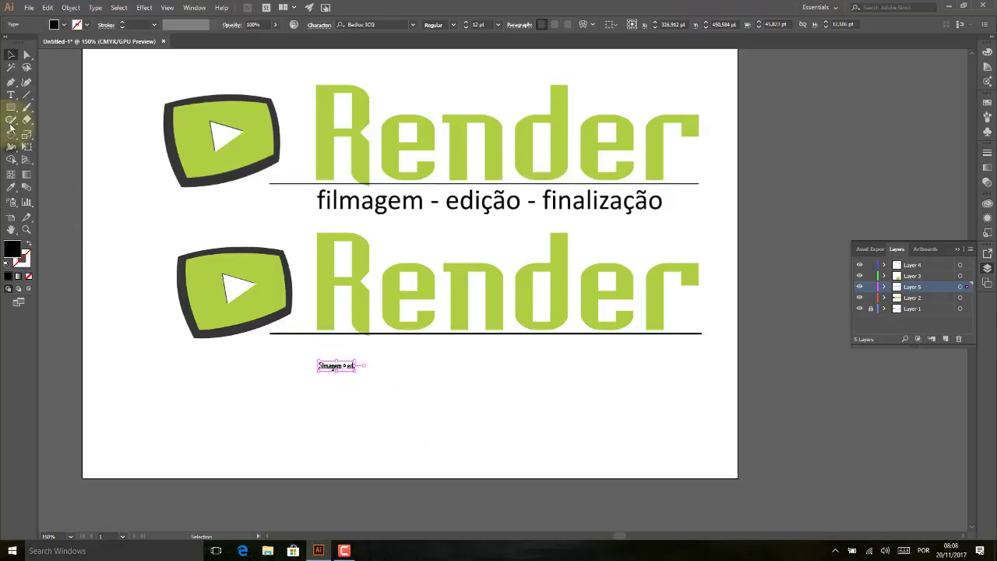
left_click(10, 94)
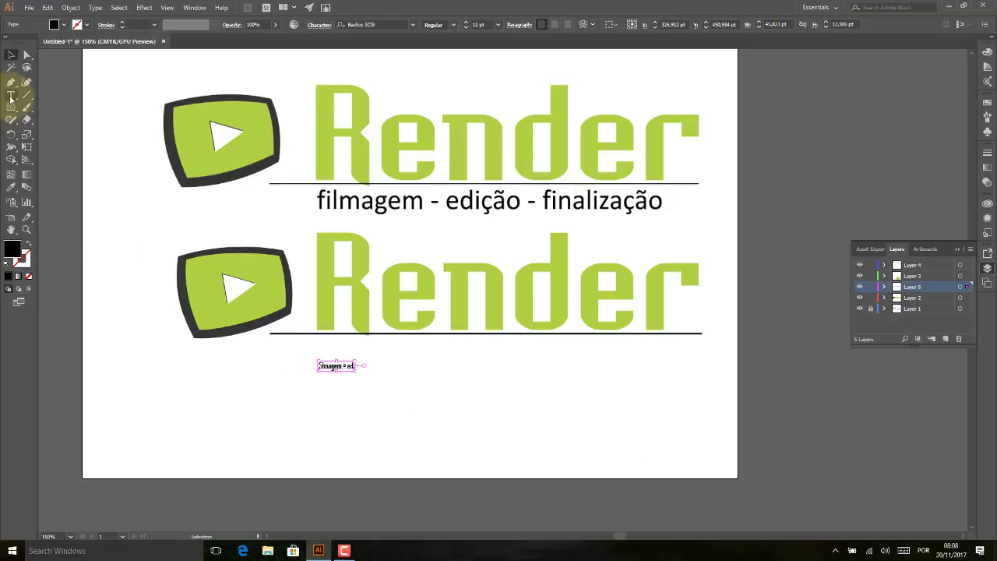
left_click(355, 366)
type("ção ° finalização")
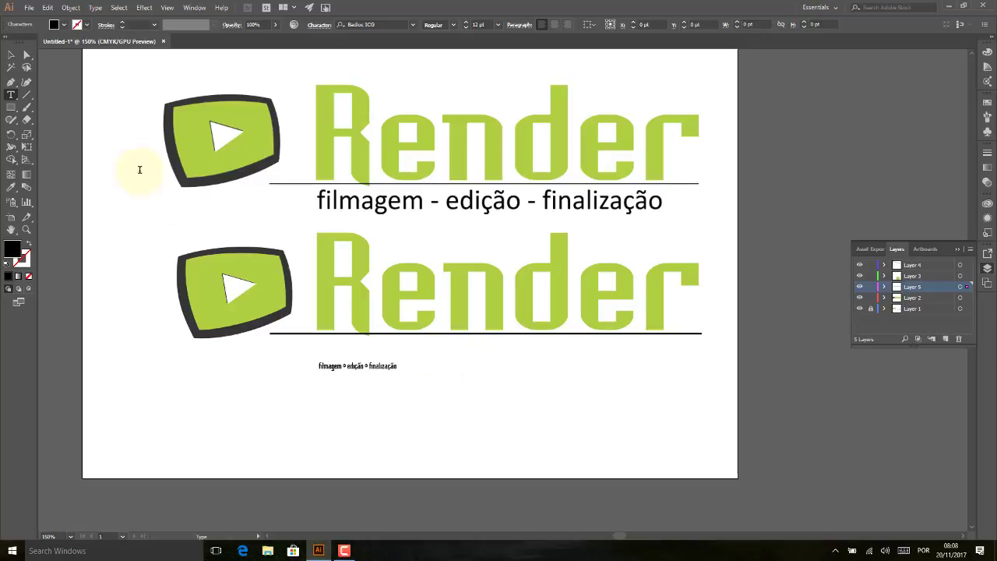
left_click(11, 54)
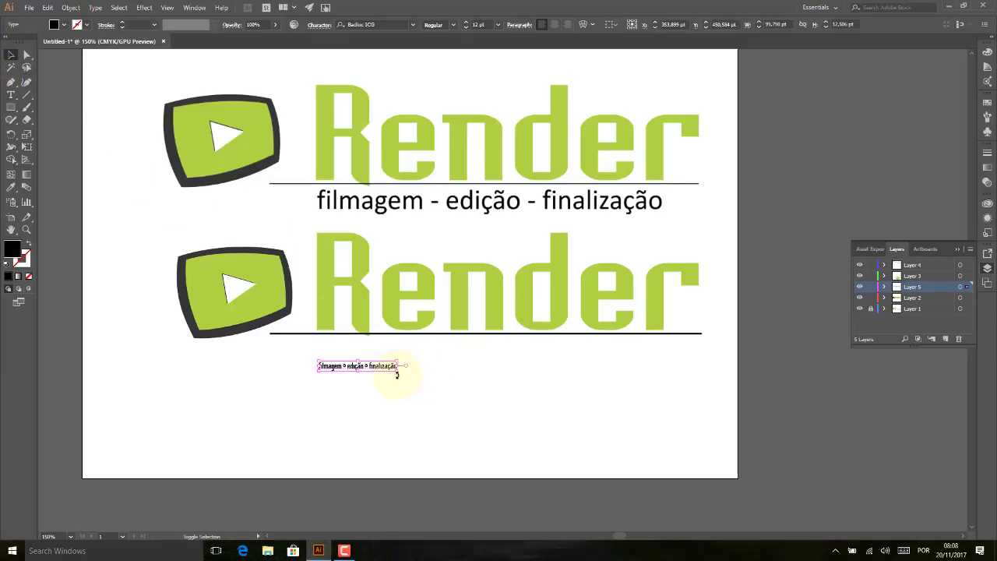
- Enlarge the tagline and change its font to Myriad Pro
left_click_drag(398, 372, 664, 457)
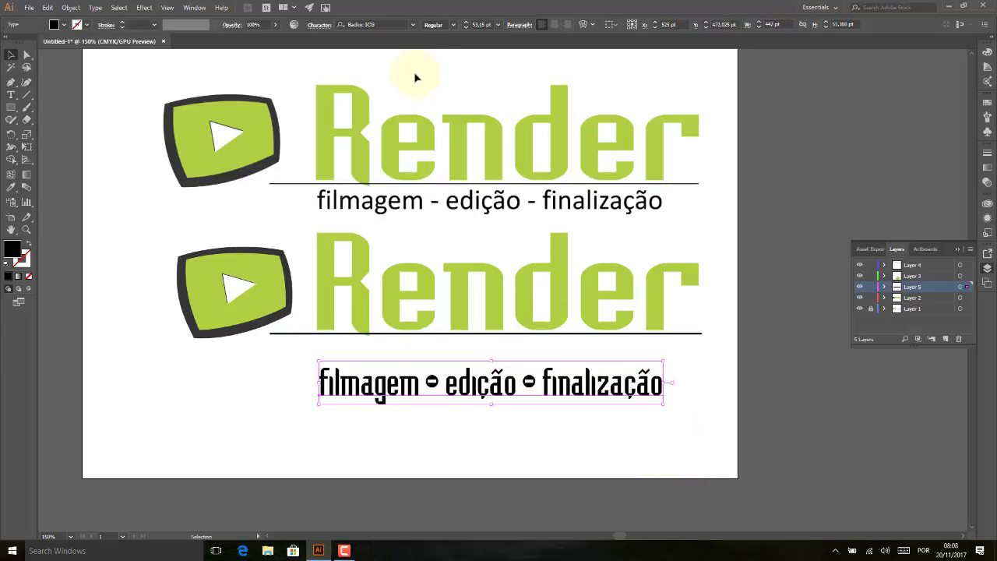
left_click(411, 26)
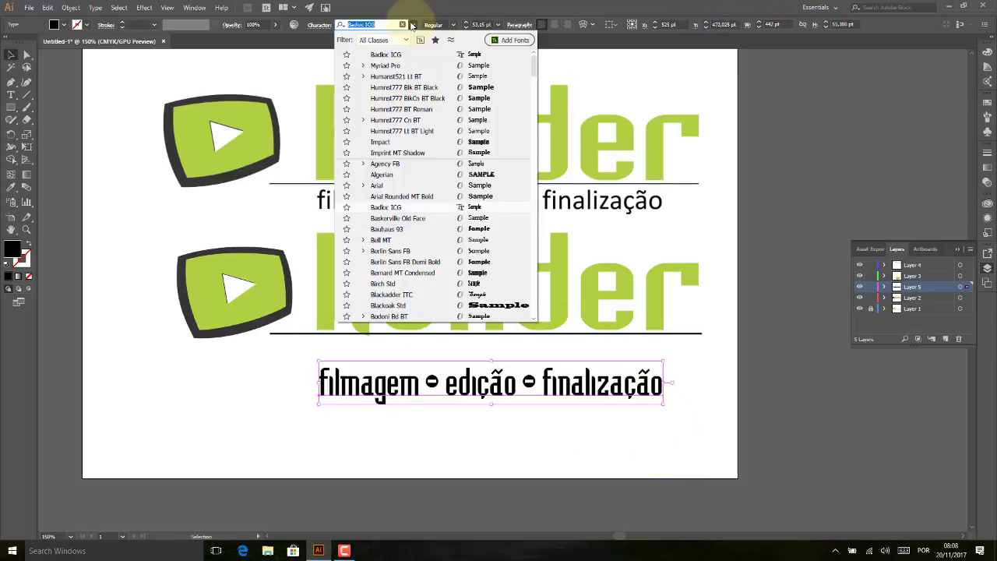
left_click(503, 69)
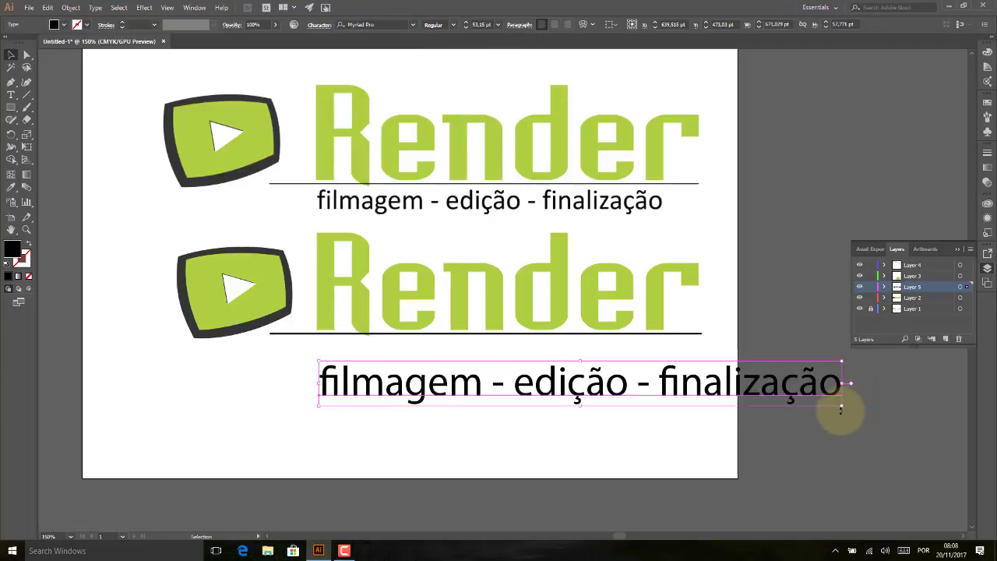
left_click_drag(841, 406, 642, 387)
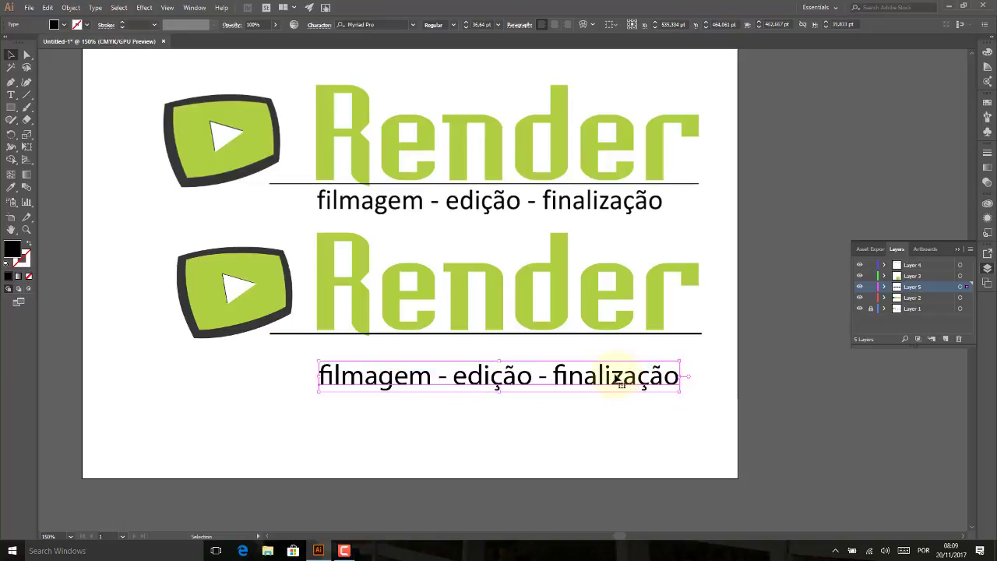
- Scale the tagline to match the original's width and place it under the second underline
mouse_move(623, 379)
left_mouse_down()
mouse_move(629, 200)
mouse_move(670, 188)
left_mouse_up()
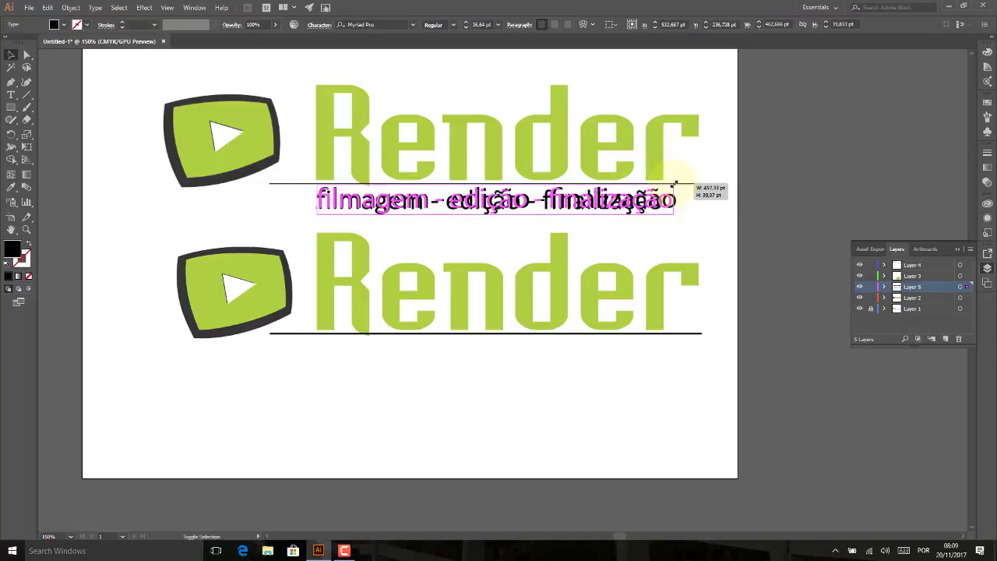
mouse_move(670, 187)
left_mouse_down()
mouse_move(642, 181)
mouse_move(662, 178)
left_mouse_up()
left_click_drag(520, 217, 528, 354)
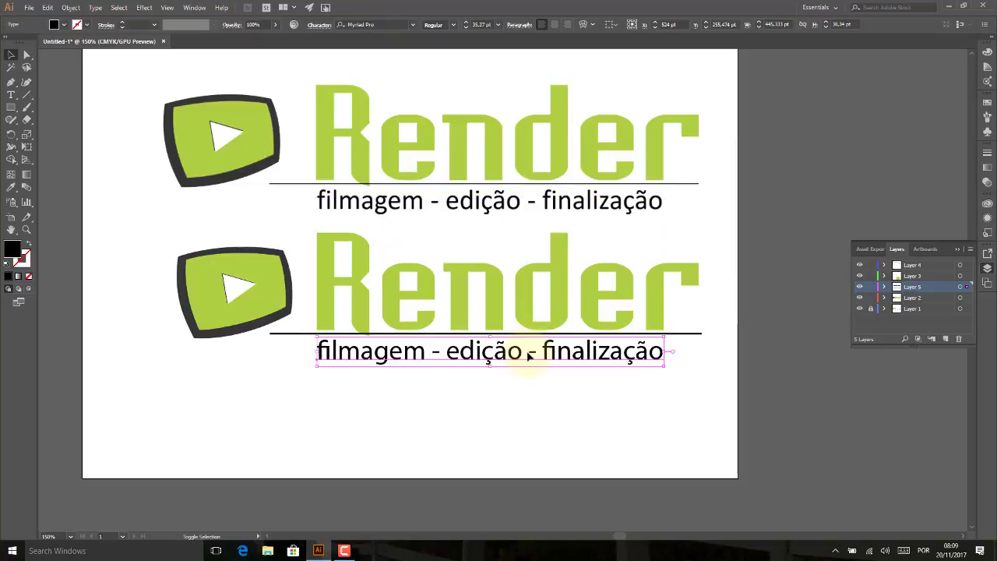
left_click(542, 407)
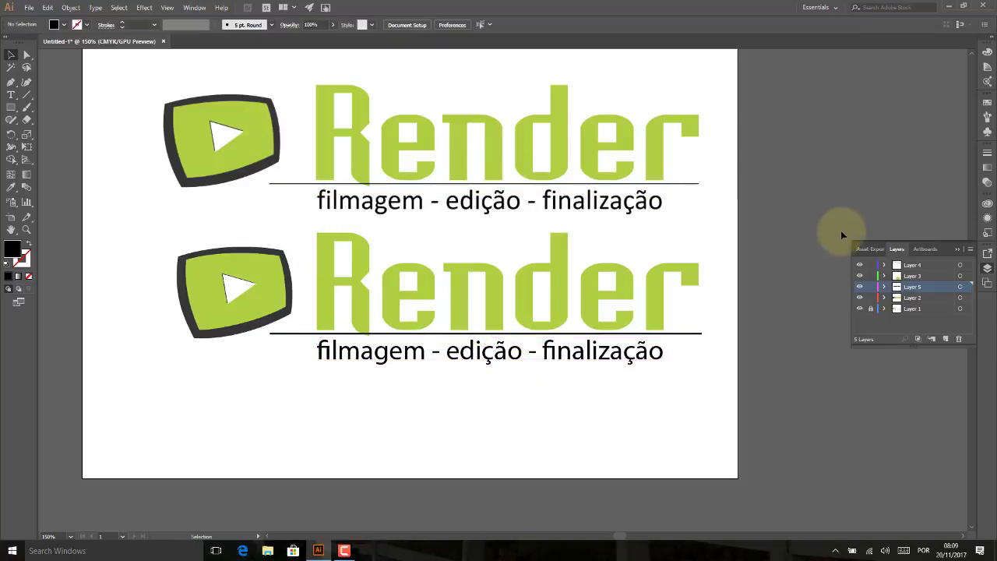
- Hide Layer 1 and move the remaining logo up and left on the artboard
left_click(859, 309)
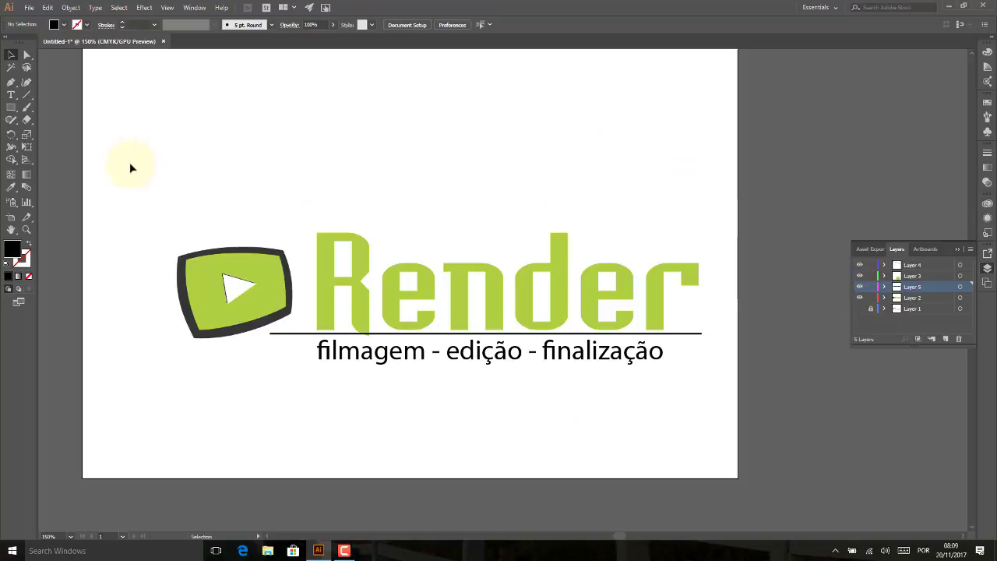
left_click_drag(129, 162, 754, 428)
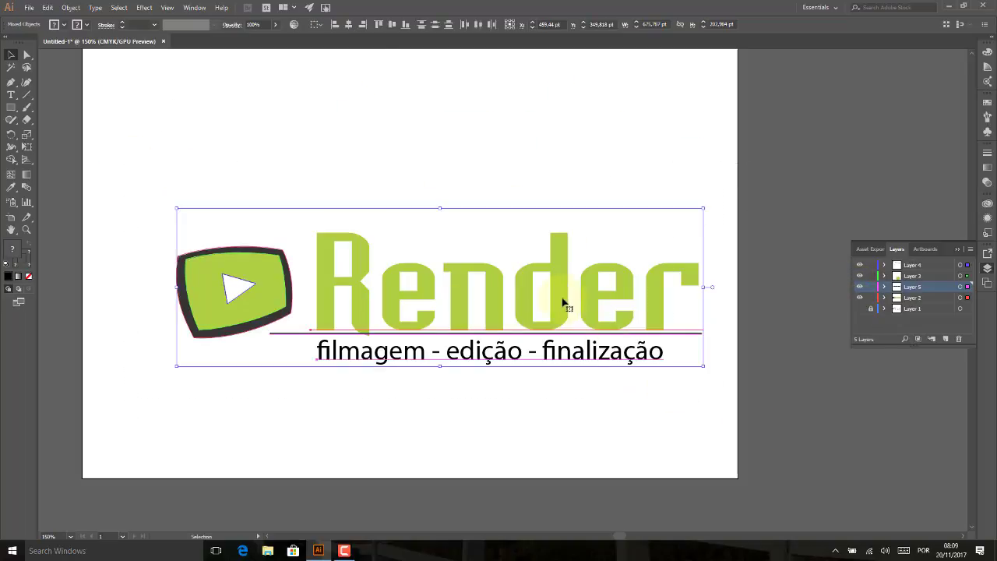
left_click_drag(563, 300, 541, 239)
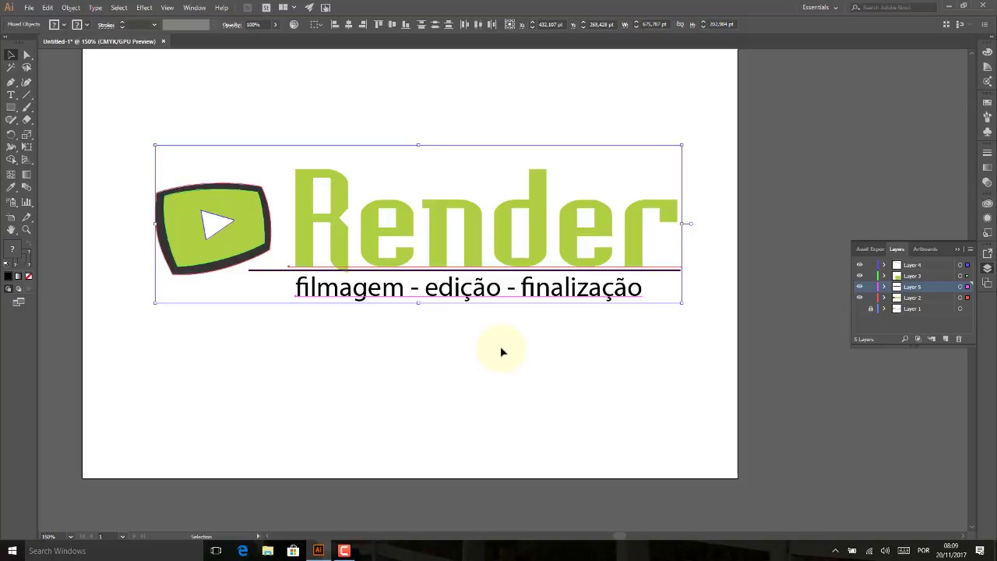
key("a")
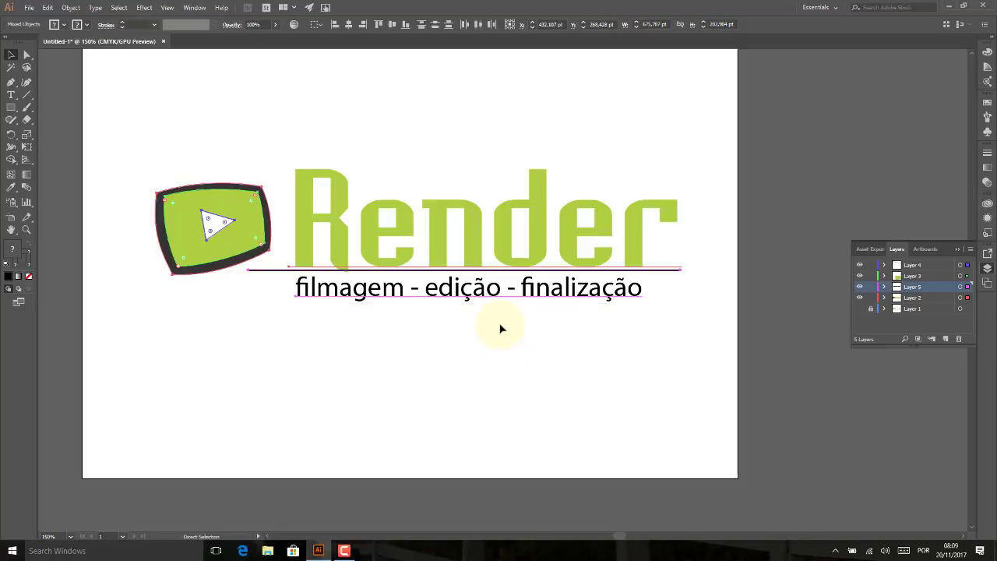
key("v")
left_click(351, 99)
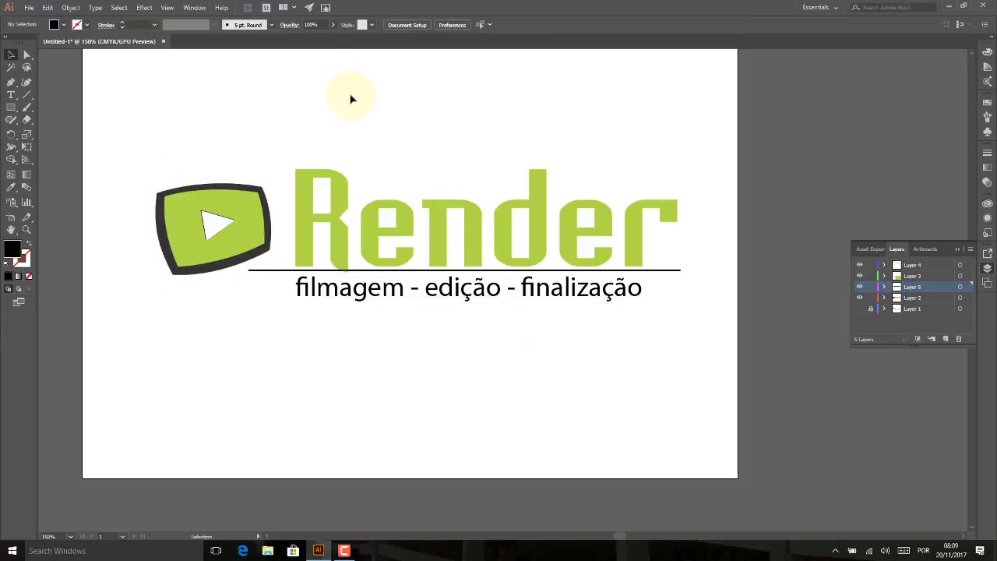
- Save the document as 'Logo Render' in Adobe Illustrator (*.AI) format in the RENDER folder
left_click(28, 7)
left_click(64, 94)
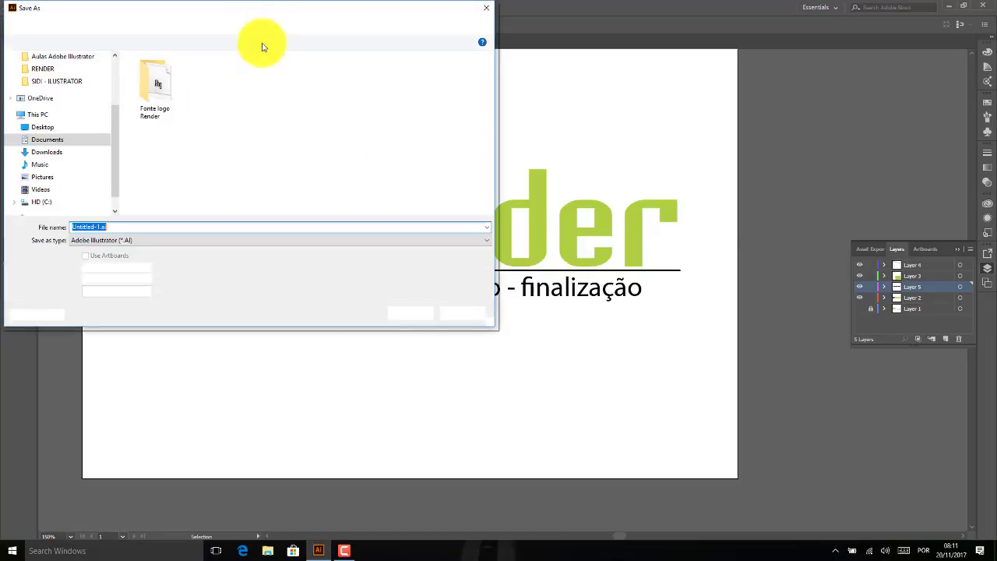
left_click_drag(267, 11, 371, 58)
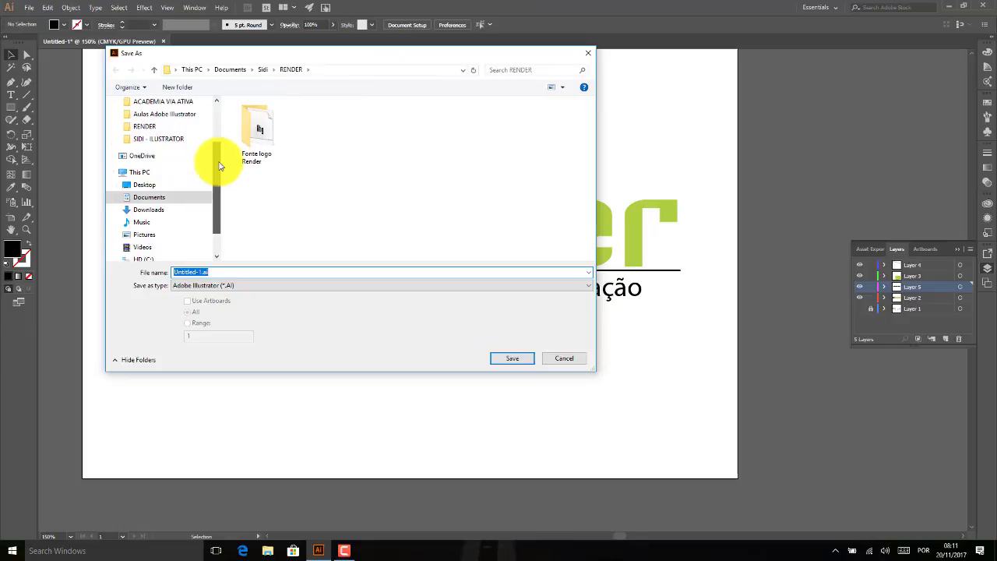
mouse_move(218, 180)
left_mouse_down()
mouse_move(196, 151)
mouse_move(218, 141)
mouse_move(221, 184)
left_mouse_up()
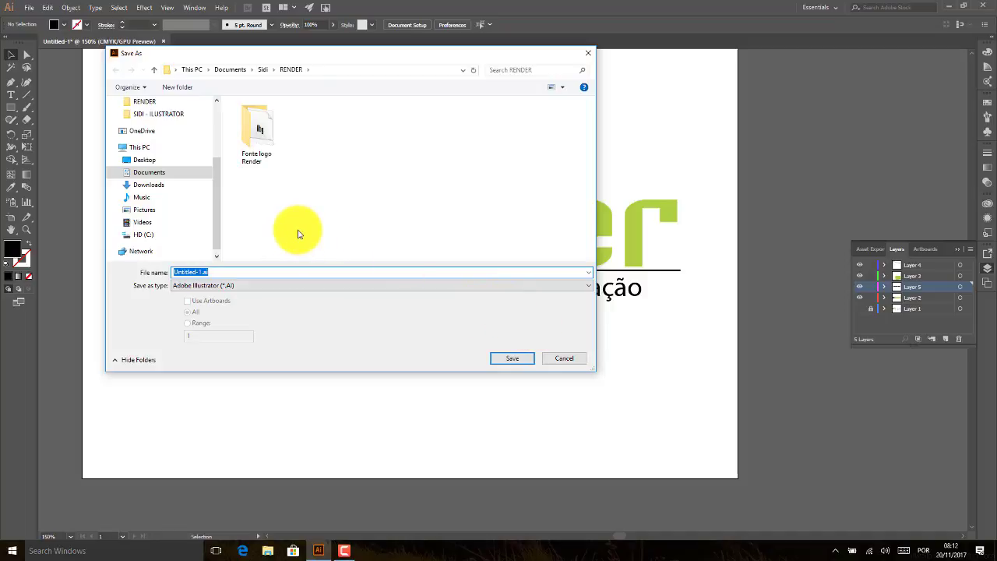
type("Logo")
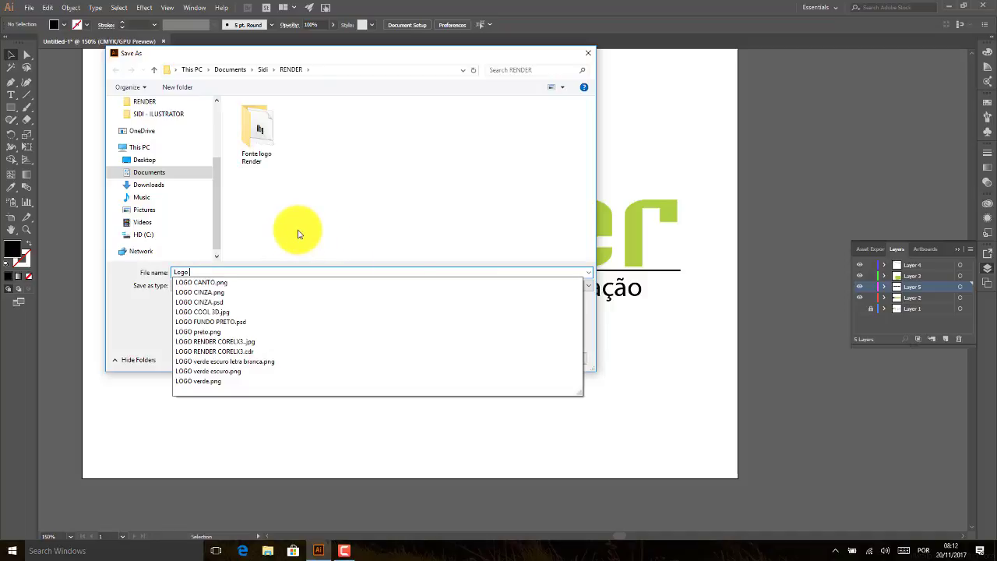
type(" Render")
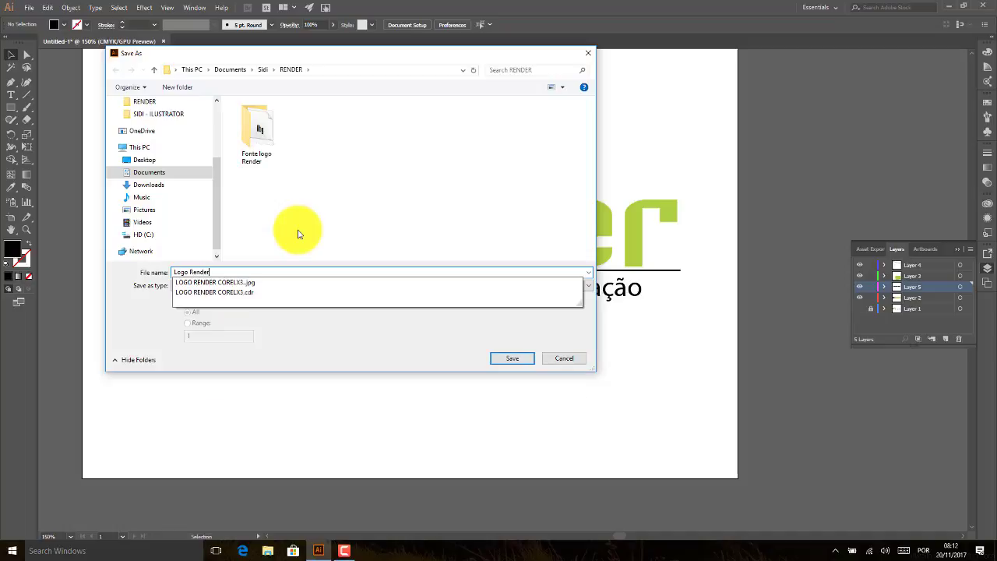
left_click(141, 321)
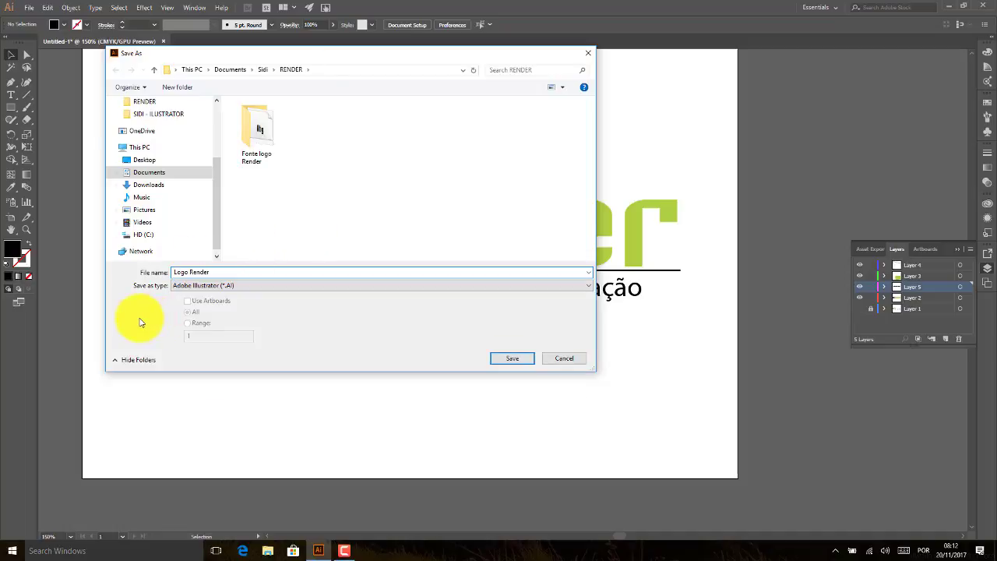
left_click(533, 361)
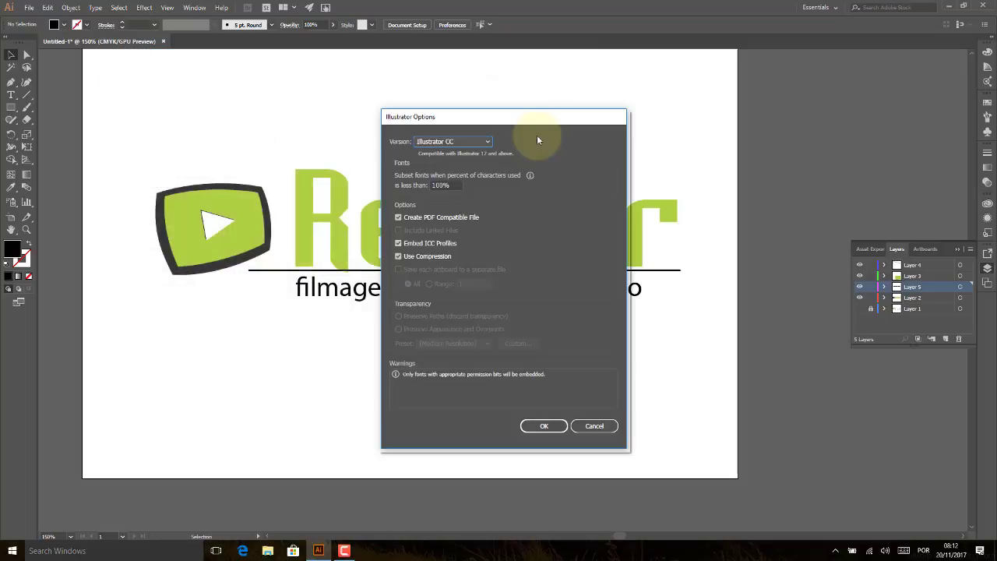
- Keep Illustrator CC as the version in Illustrator Options and confirm saving Logo Render.ai
left_click(486, 142)
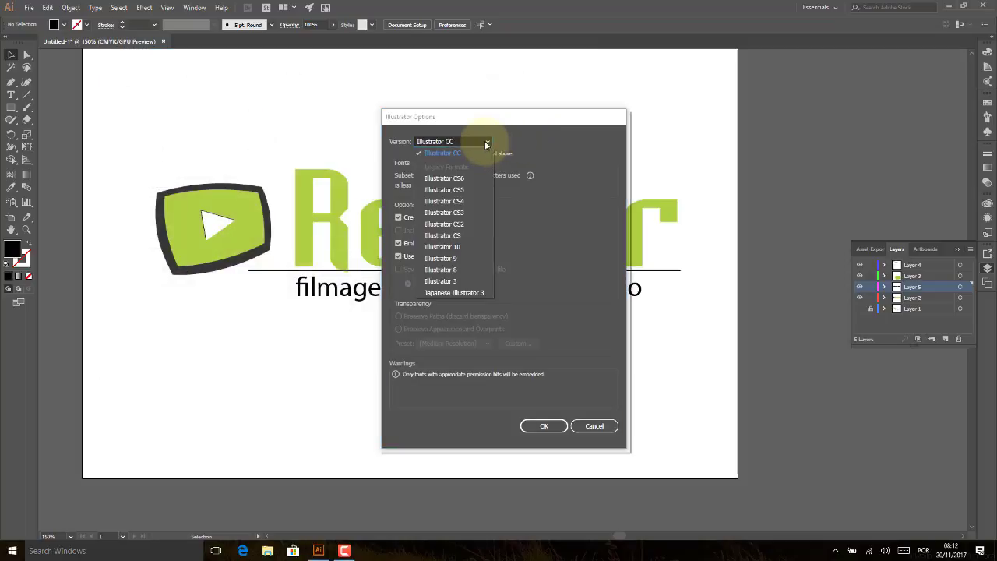
left_click(485, 143)
left_click(485, 144)
left_click(485, 143)
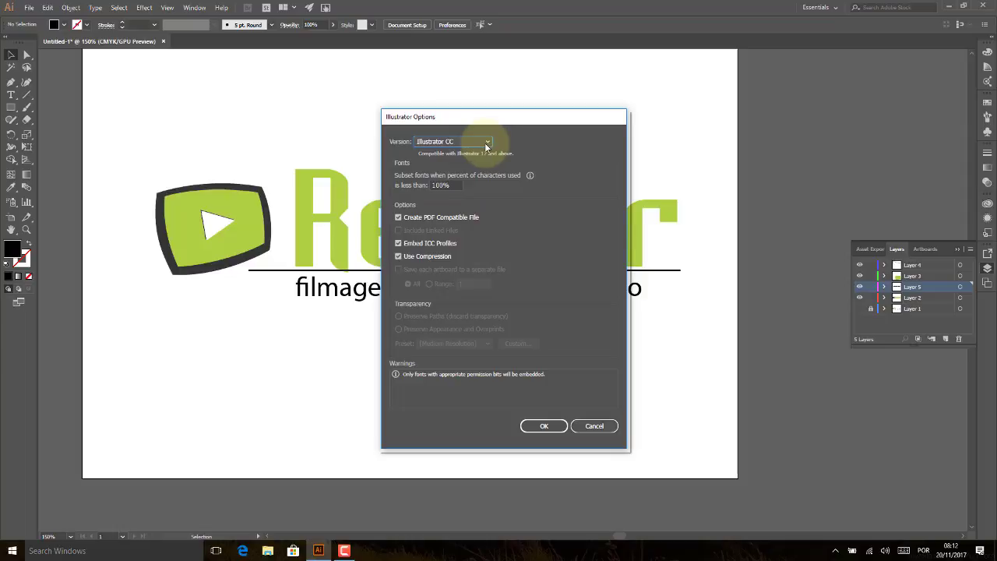
left_click(486, 143)
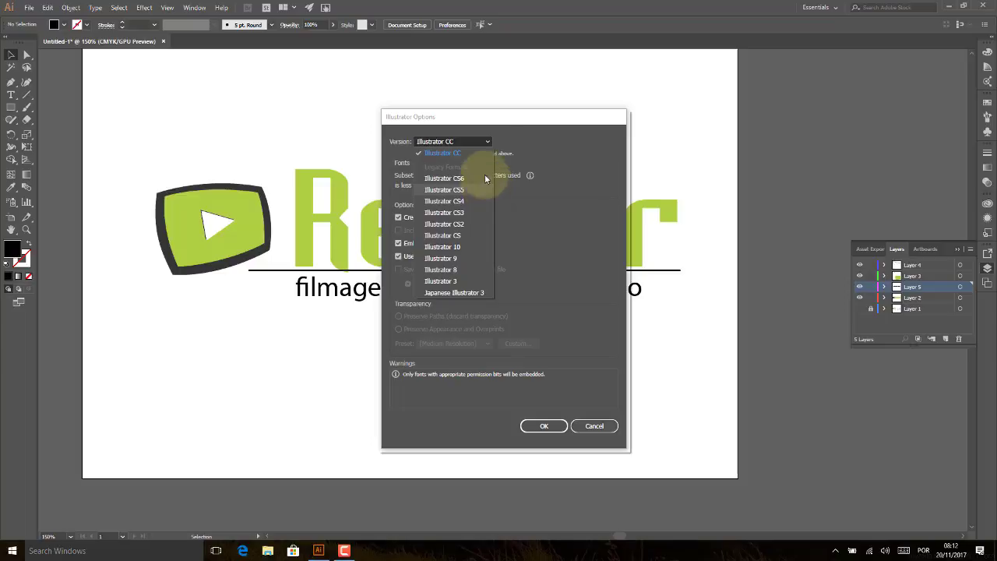
left_click(508, 137)
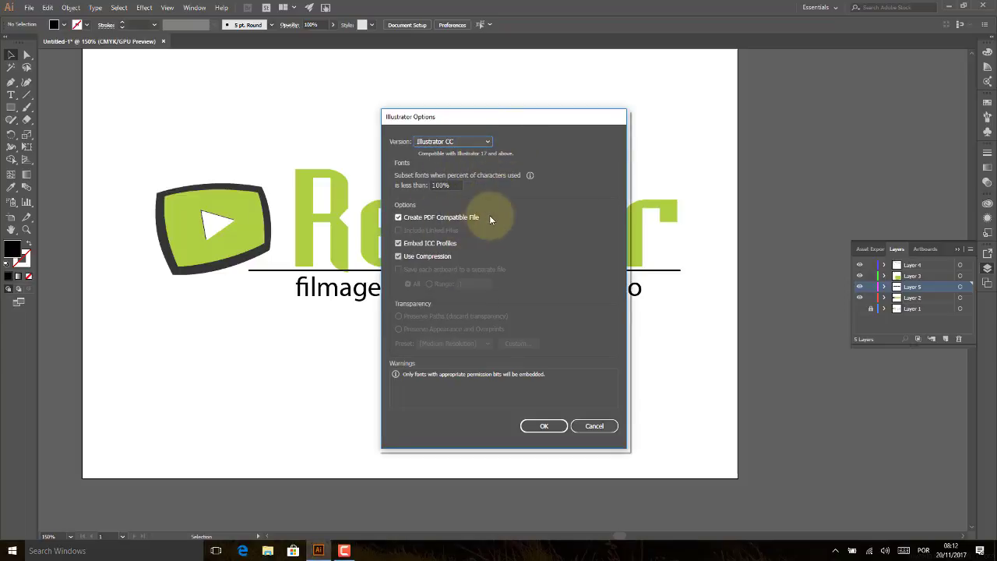
left_click(544, 425)
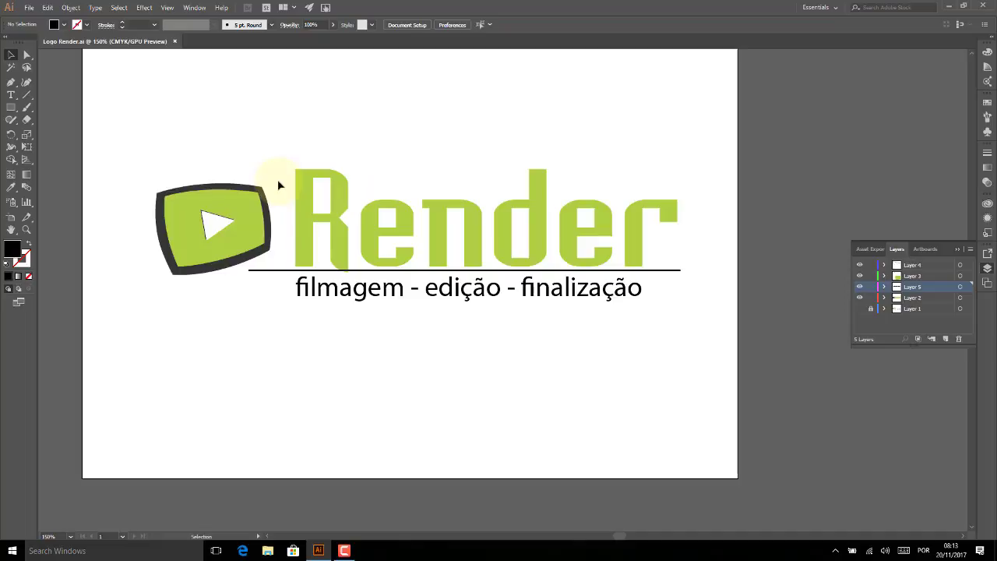
- Start File > Package for Logo Render_Folder and pick a new destination location
left_click(31, 7)
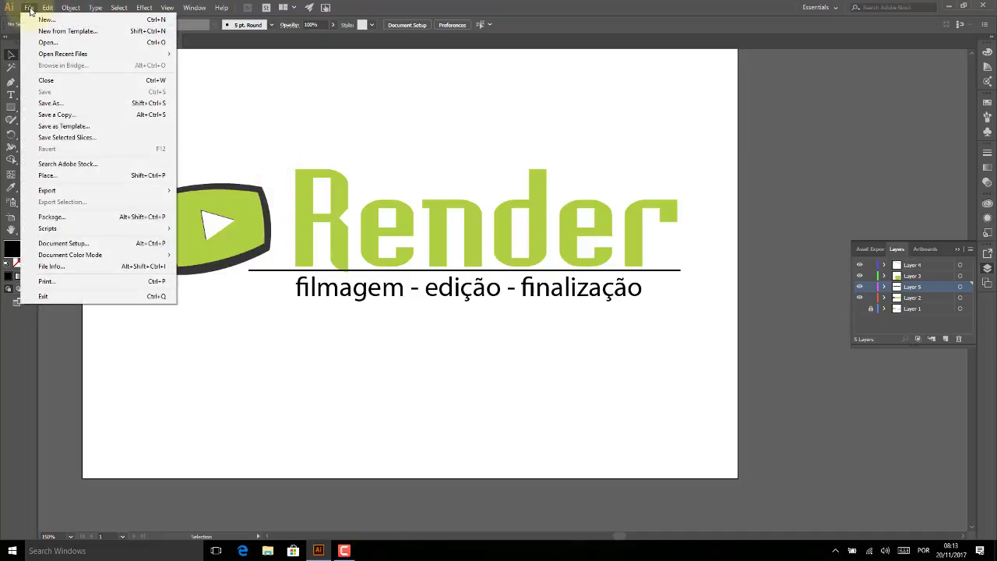
left_click(93, 222)
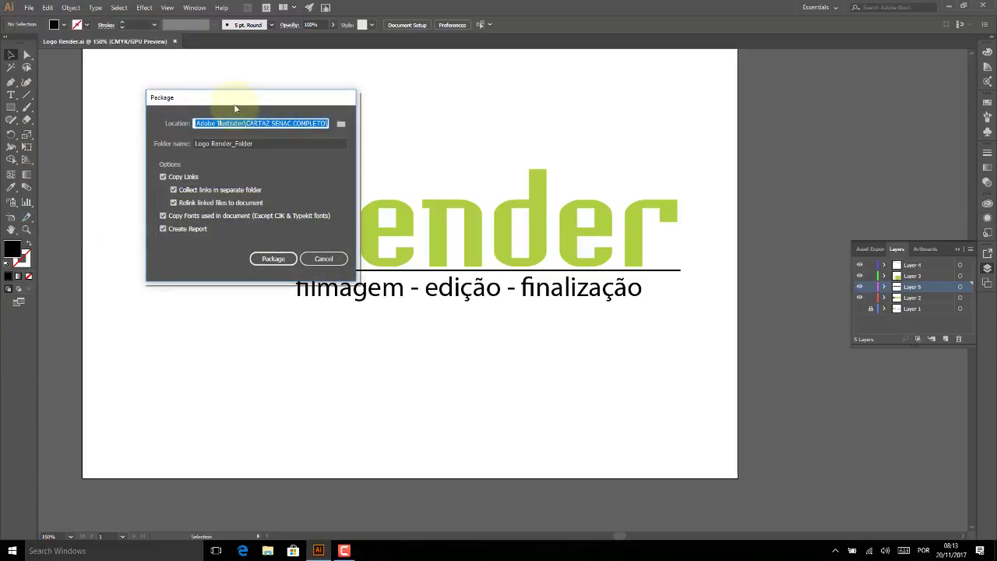
mouse_move(238, 101)
left_mouse_down()
mouse_move(365, 102)
mouse_move(539, 136)
left_mouse_up()
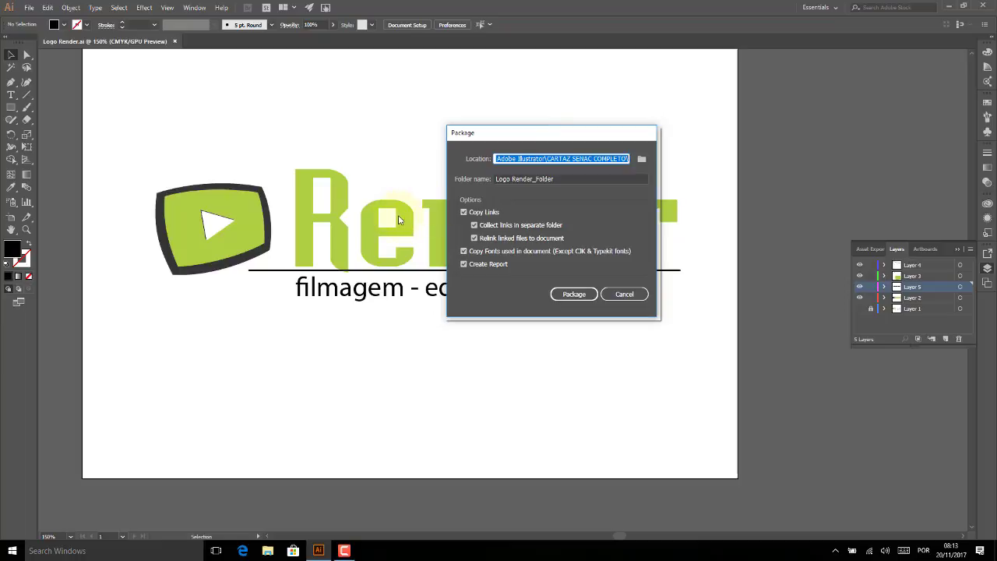
left_click_drag(574, 133, 772, 83)
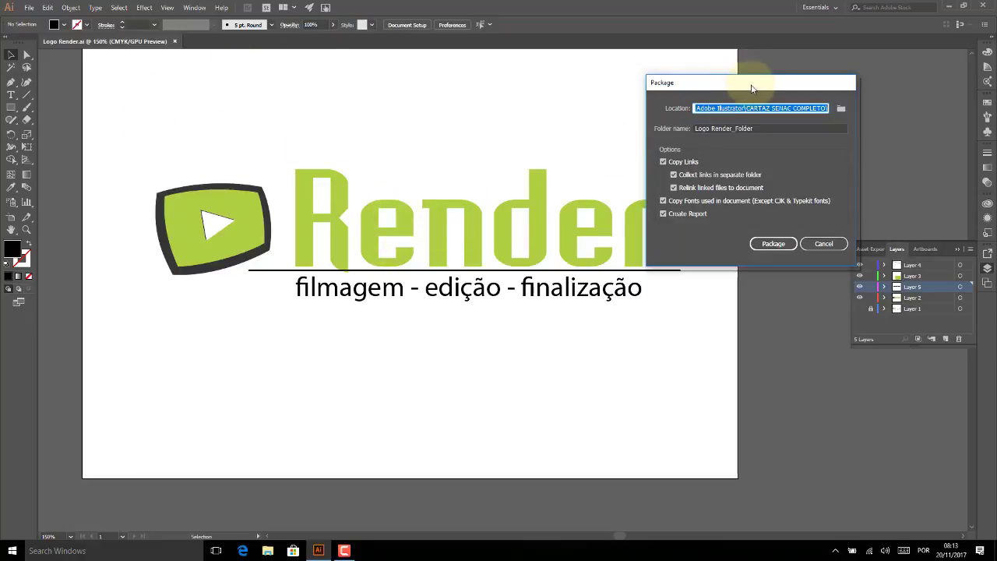
left_click_drag(750, 89, 471, 90)
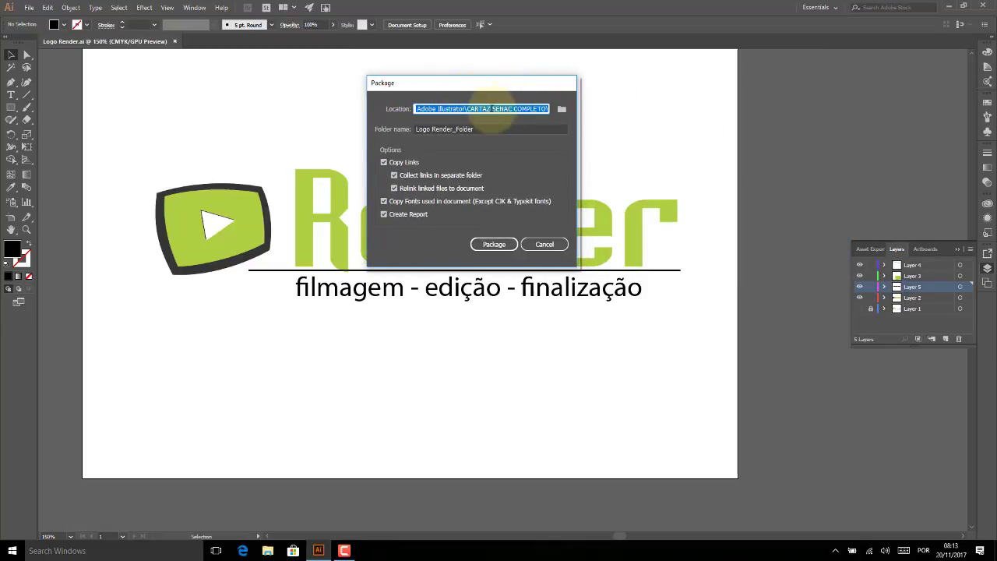
left_click(561, 109)
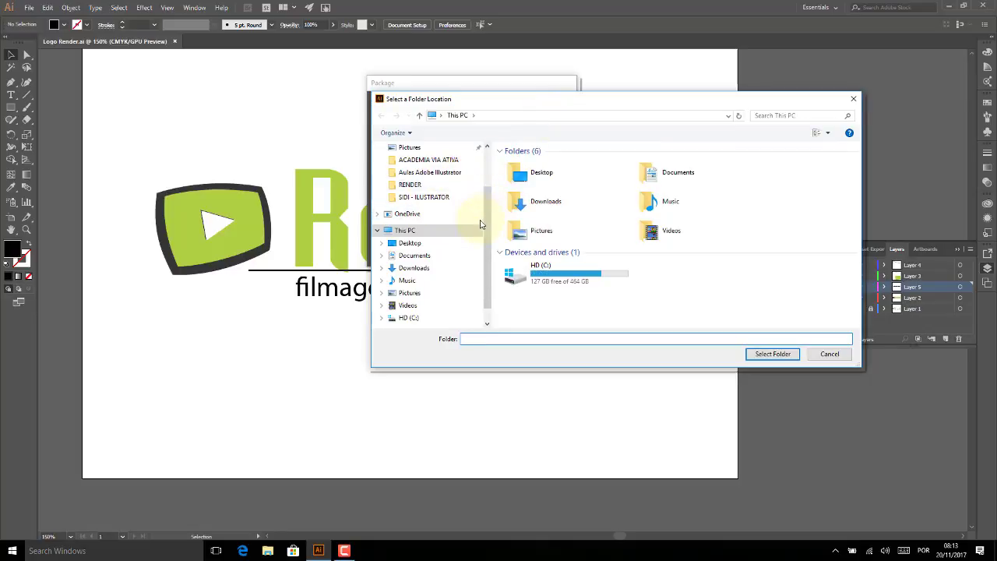
- Browse to Documents > PRODUCAO SIDI in the package folder picker
left_click(438, 257)
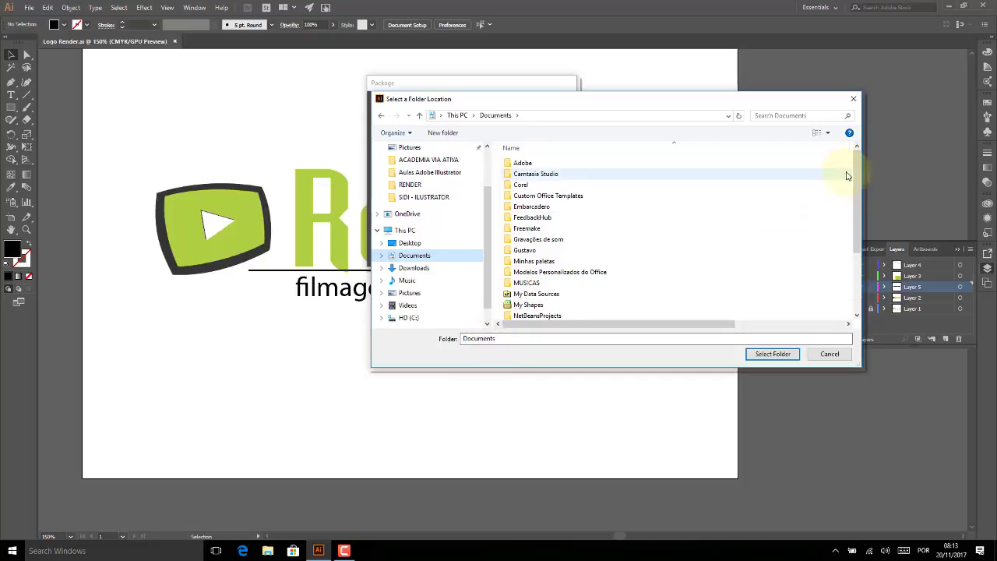
left_click_drag(859, 162, 860, 239)
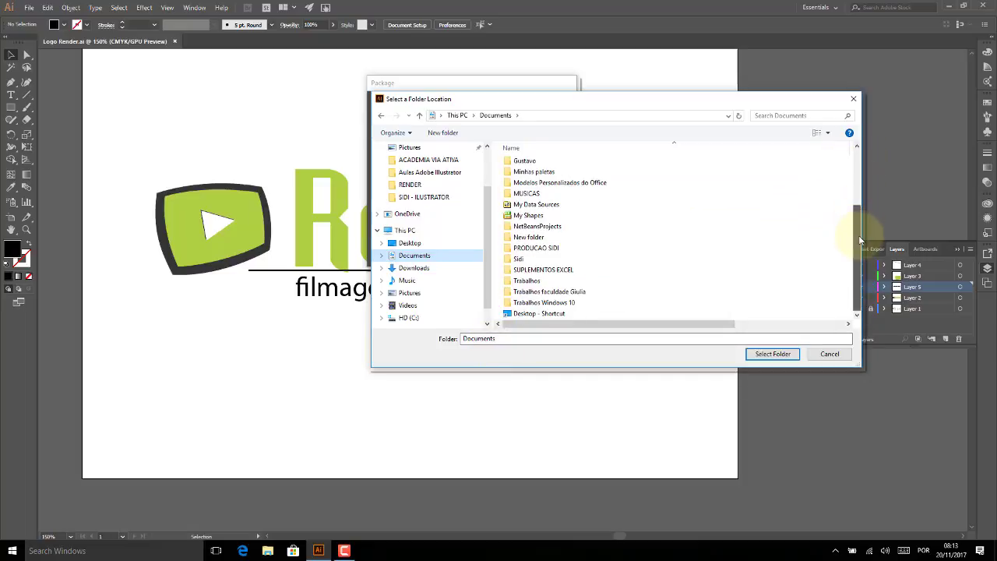
double_click(528, 250)
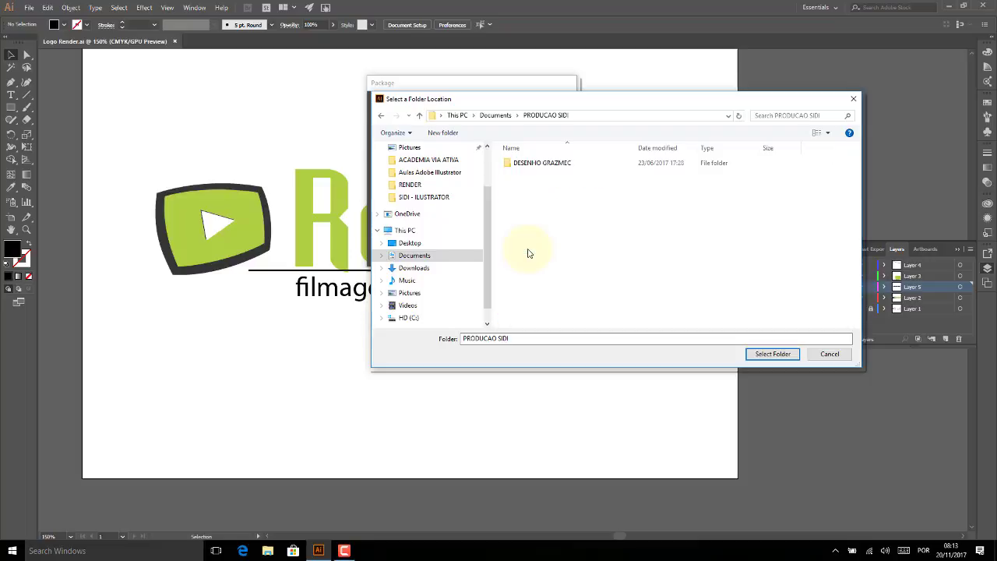
- Create a new LOGO RENDER folder there and select it as the package location
right_click(580, 265)
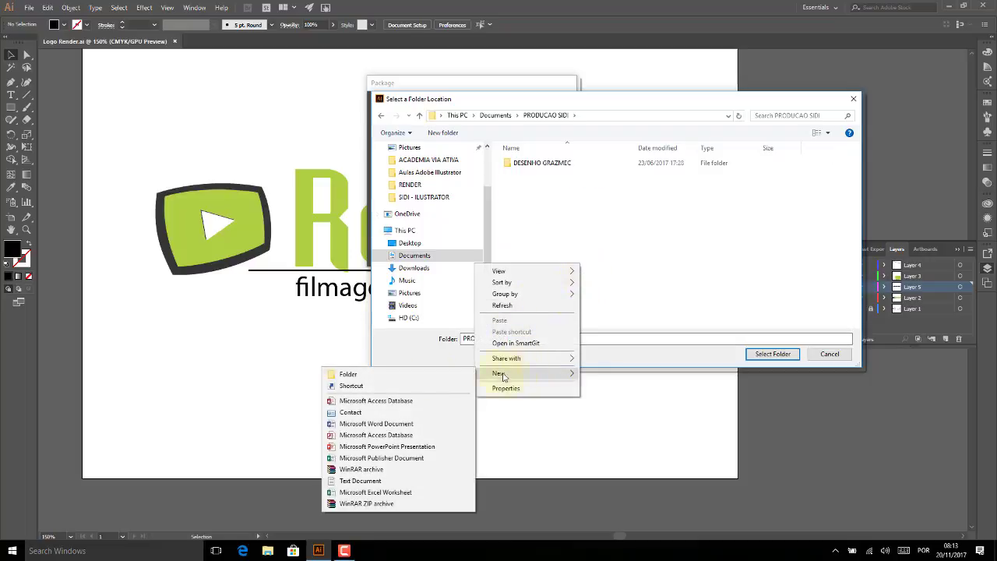
left_click(458, 372)
type("L")
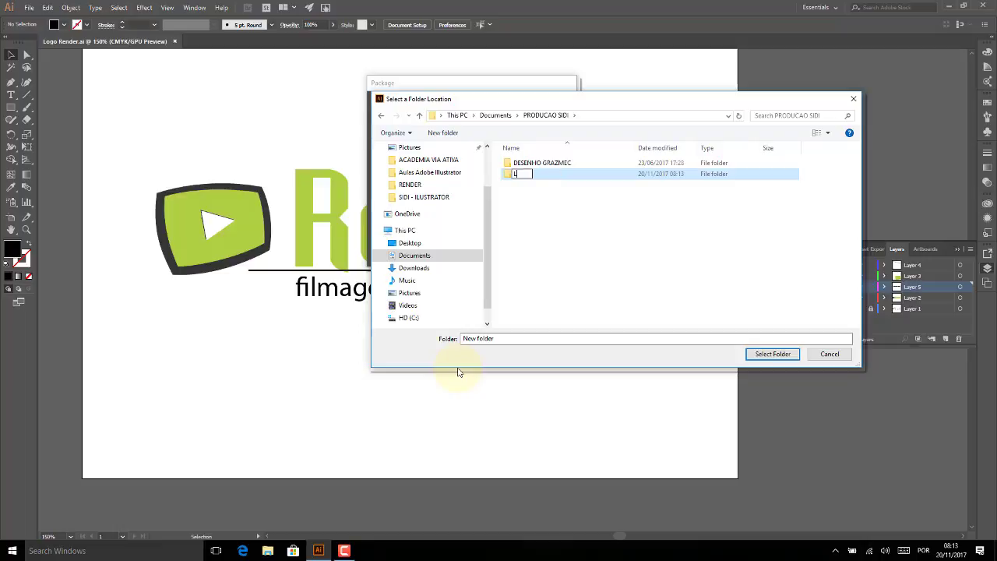
type("OGO RENDER")
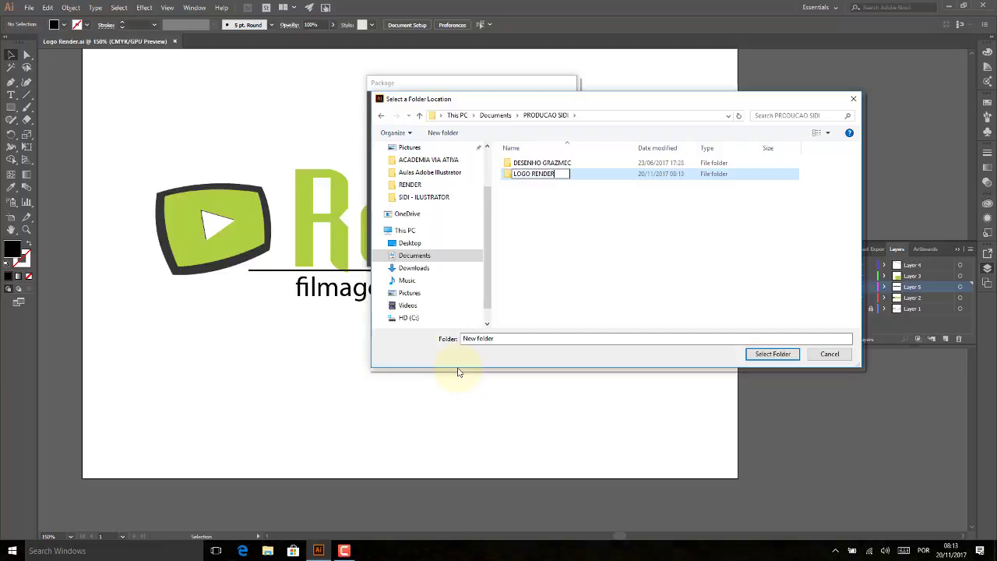
left_click(541, 199)
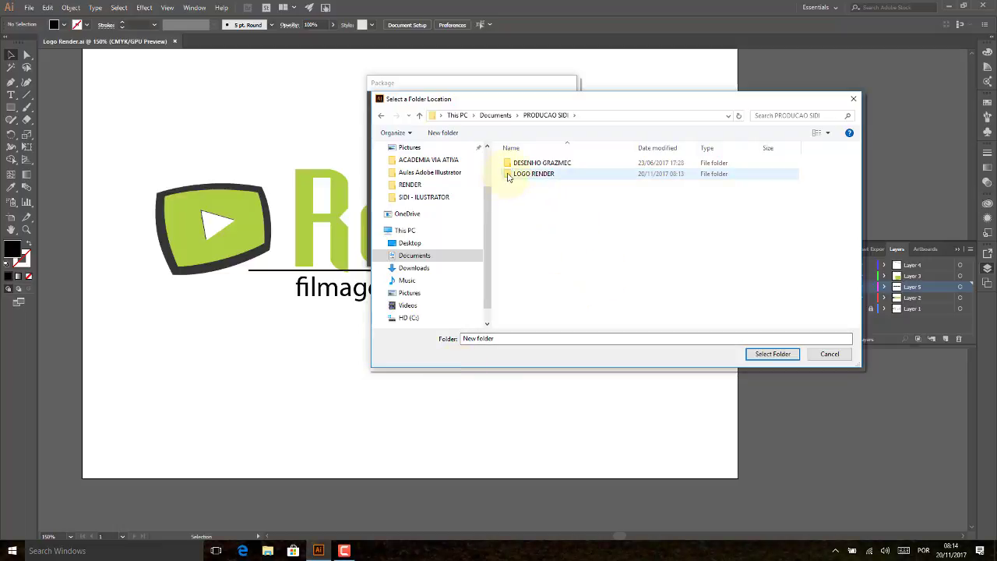
left_click(508, 176)
double_click(508, 176)
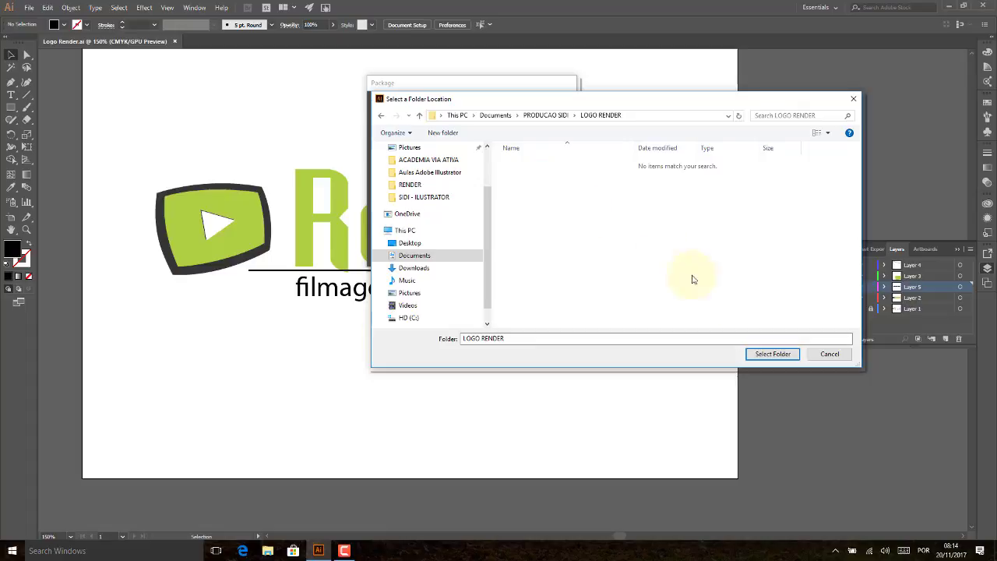
left_click(772, 353)
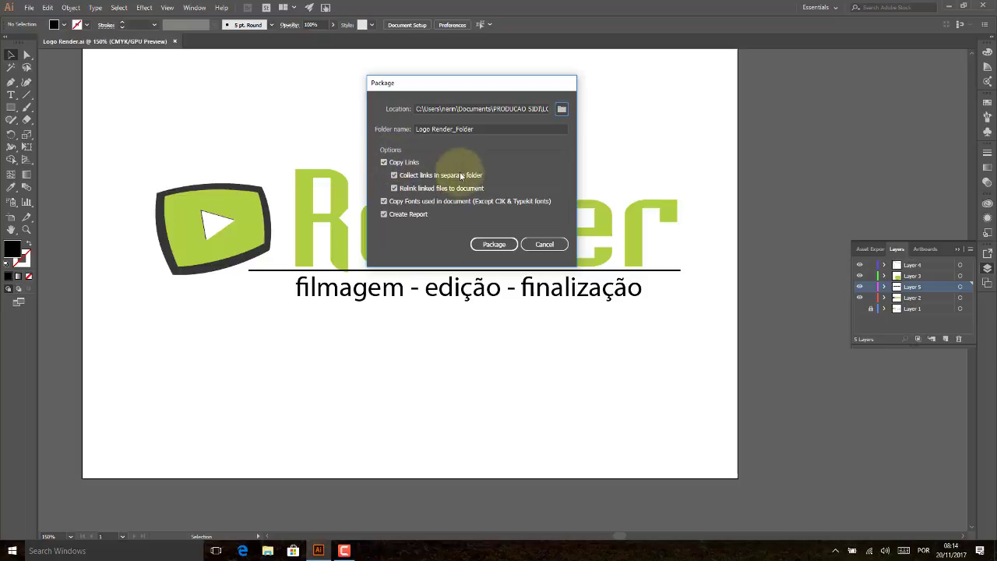
- Package the logo with its fonts, accept the font licensing warning, and show the package
left_click(501, 245)
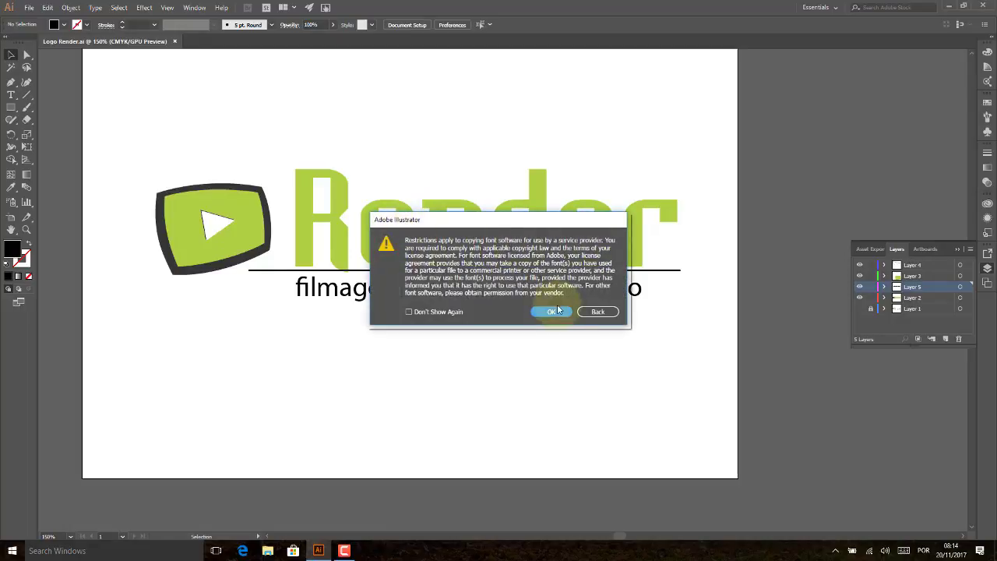
left_click(555, 312)
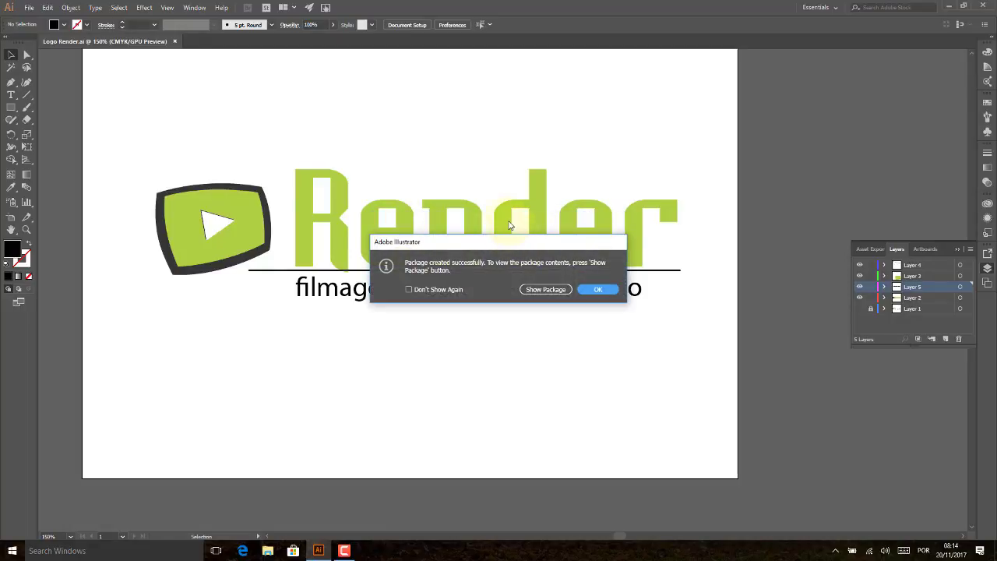
left_click(543, 291)
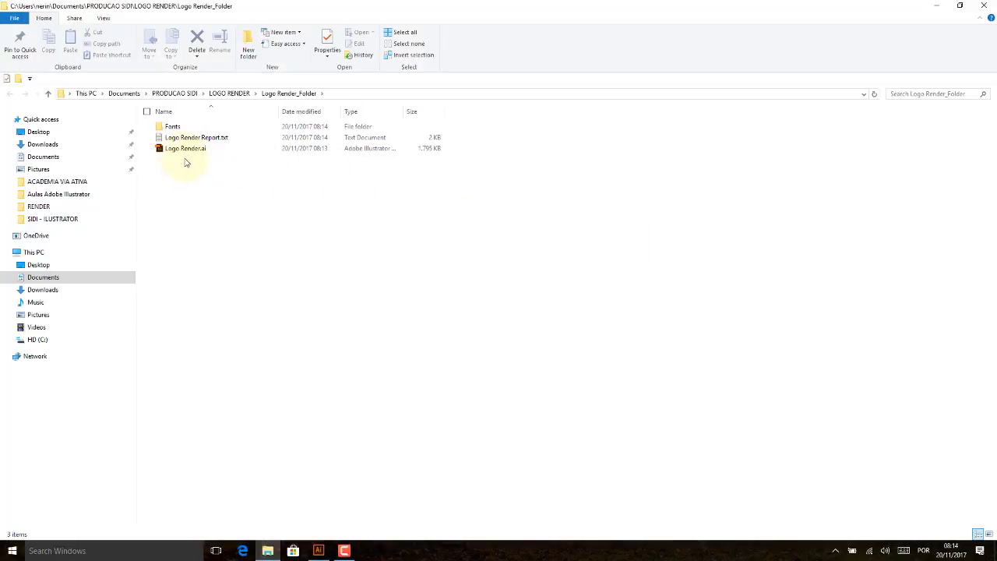
- Inspect the package's Fonts folder (Radloc ICG.ttf, MyriadPro-Regular.otf), then return to Logo Render_Folder
left_click(185, 152)
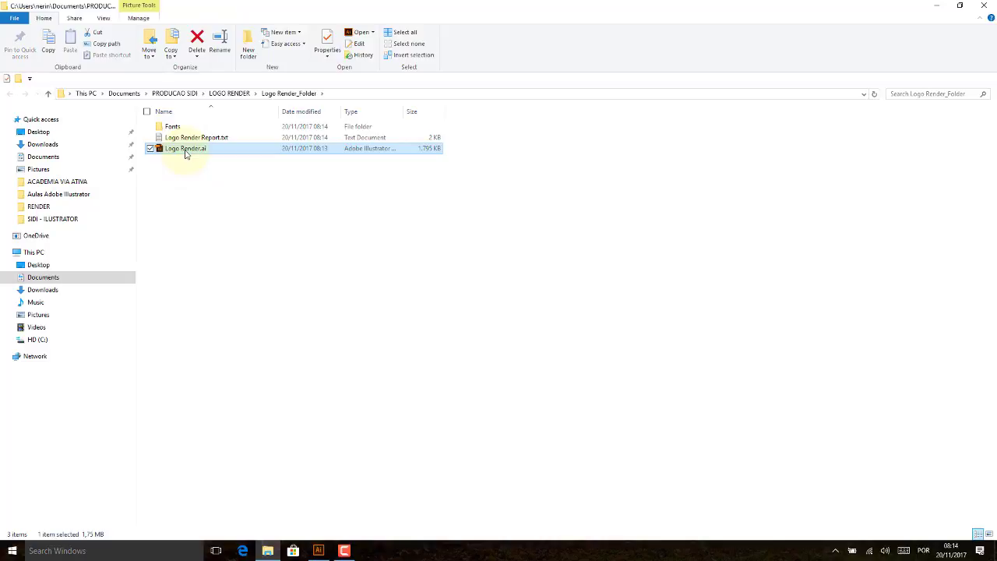
double_click(176, 131)
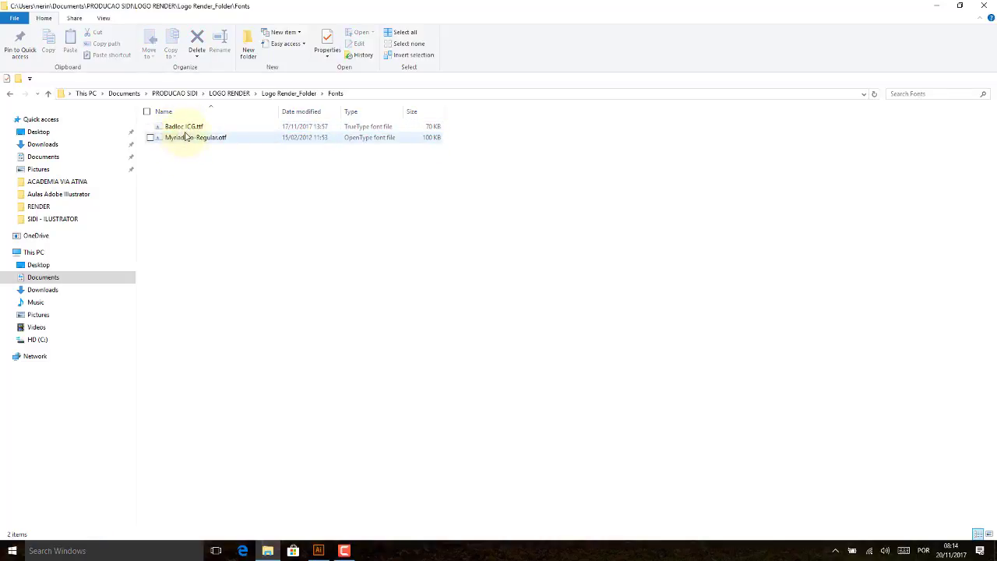
left_click(10, 94)
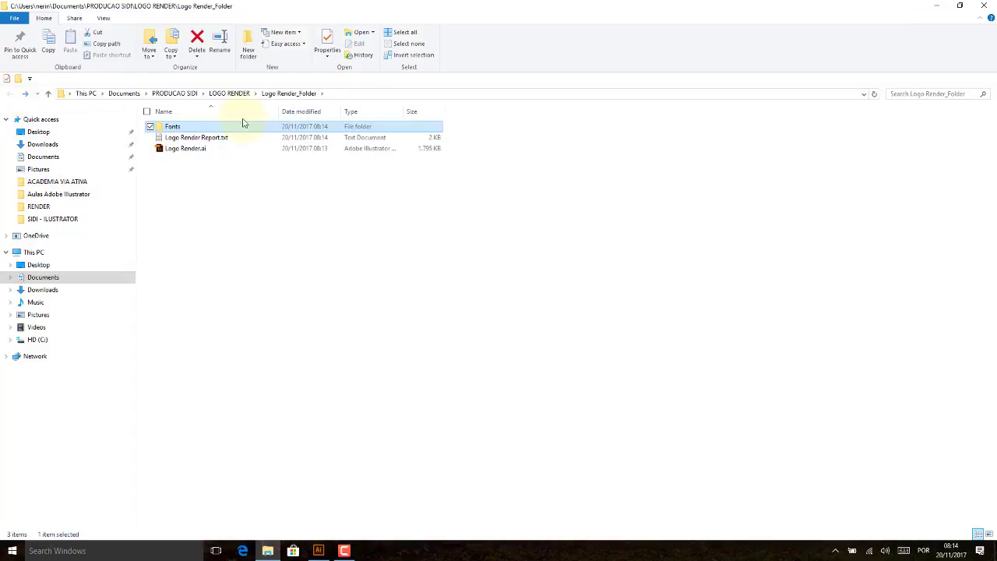
left_click(222, 94)
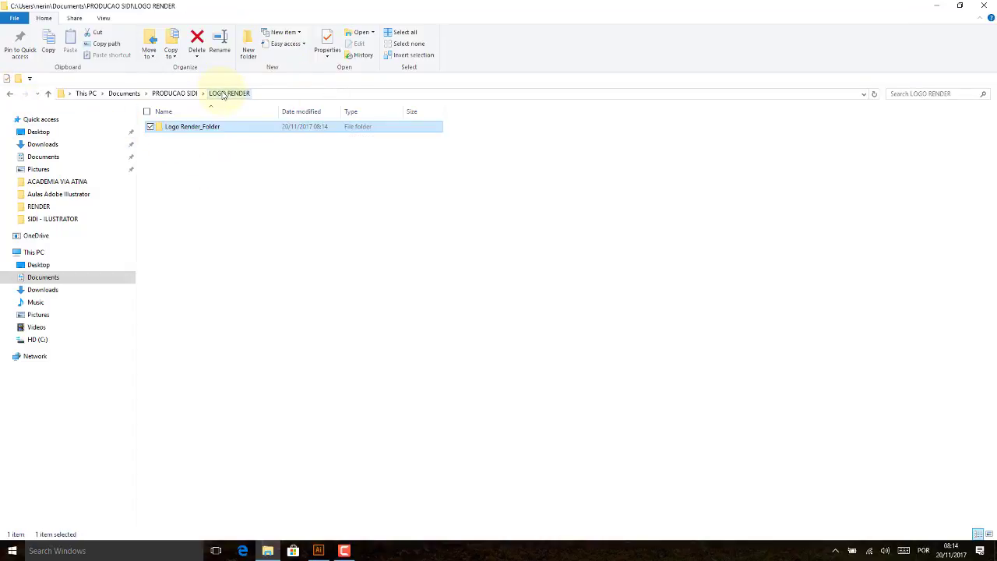
double_click(160, 128)
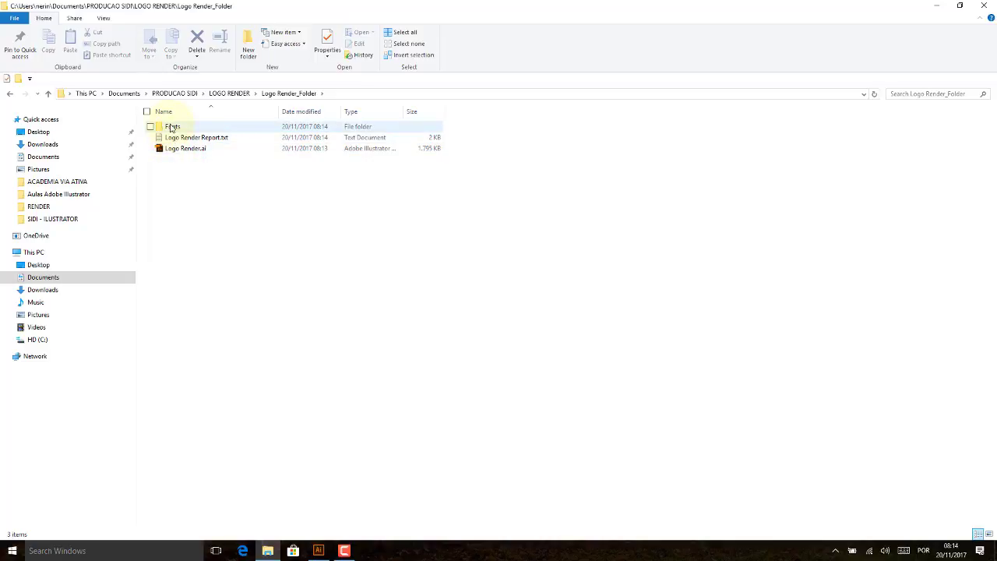
double_click(171, 127)
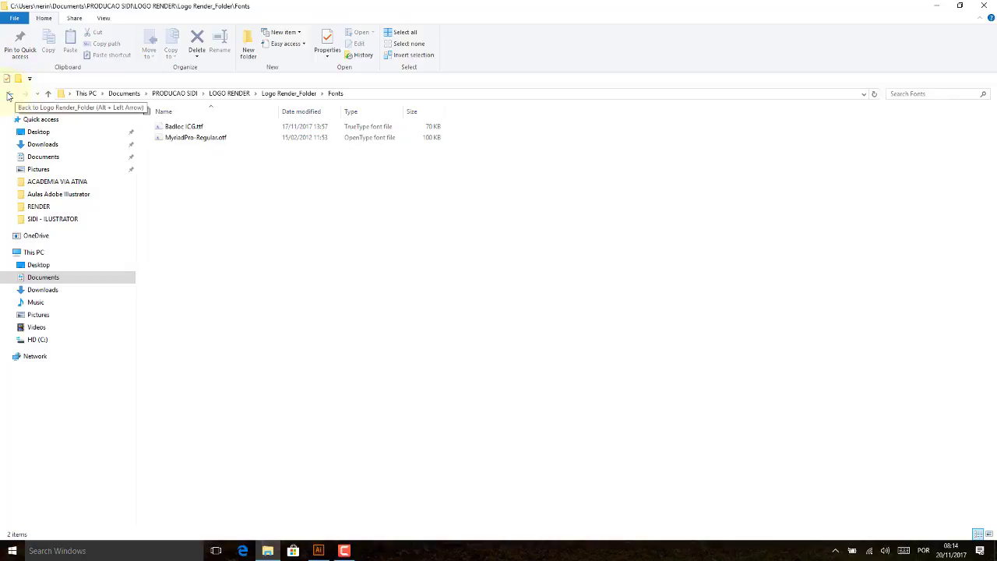
left_click(9, 95)
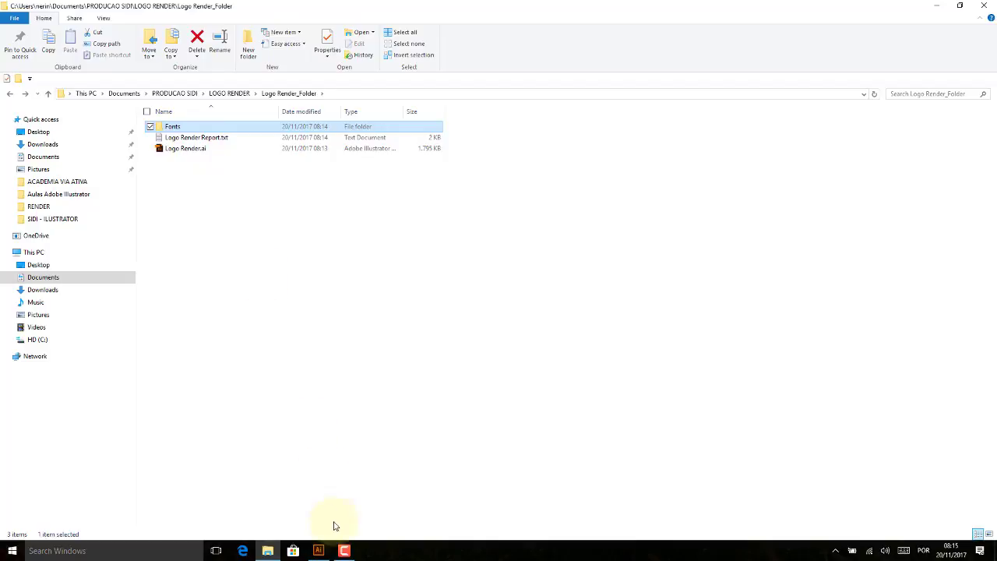
left_click(317, 551)
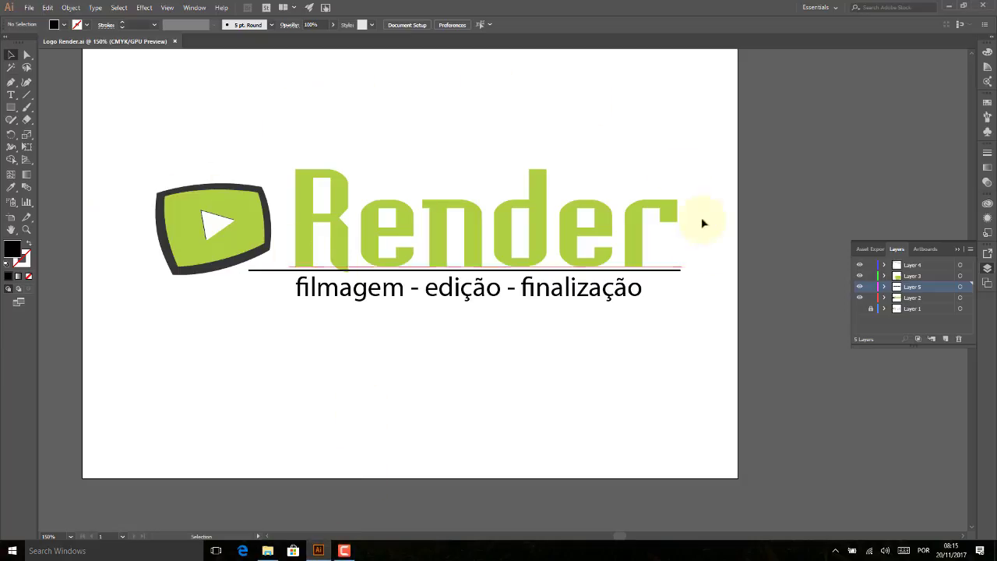